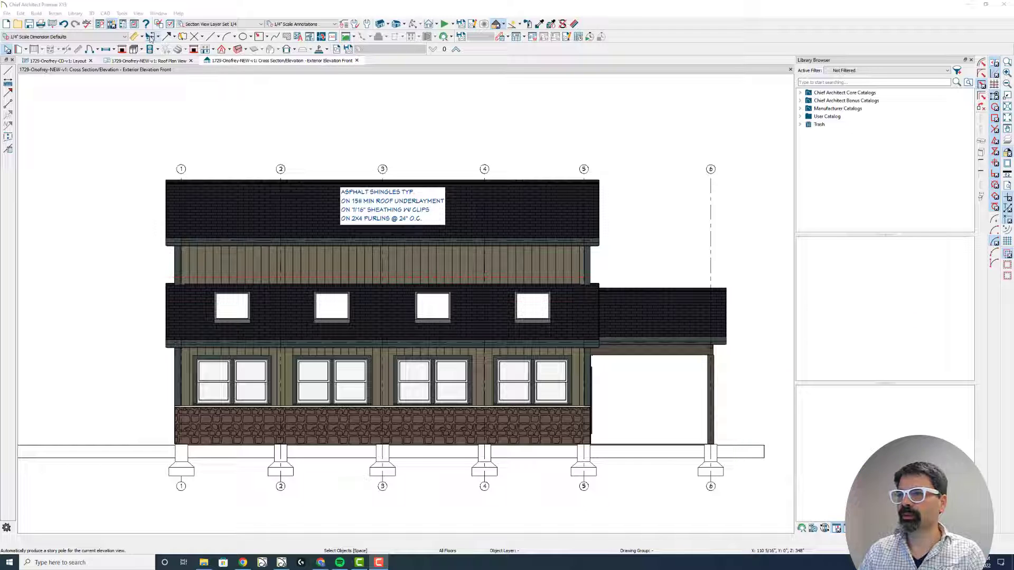
- Generate an automatic story pole dimension for the front exterior elevation
{"action": "left_click", "coordinate": [151, 37]}
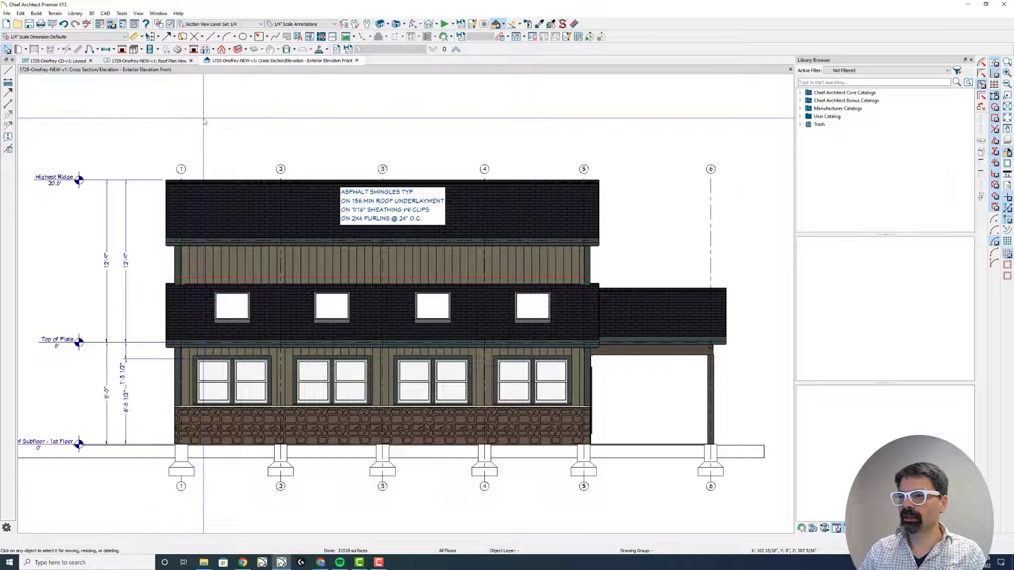
- Open a perspective full overview, examine the barn's different roof and plate heights from the gable and eave sides, and close it
{"action": "key", "text": "shift+o"}
{"action": "left_click_drag", "start_coordinate": [397, 255], "coordinate": [469, 294]}
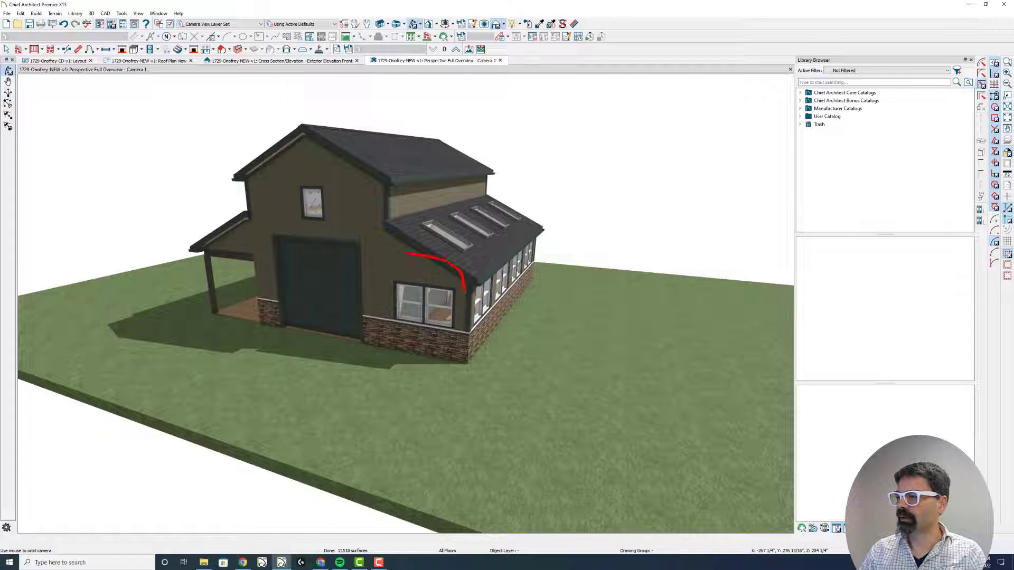
{"action": "left_click_drag", "start_coordinate": [443, 266], "coordinate": [482, 316]}
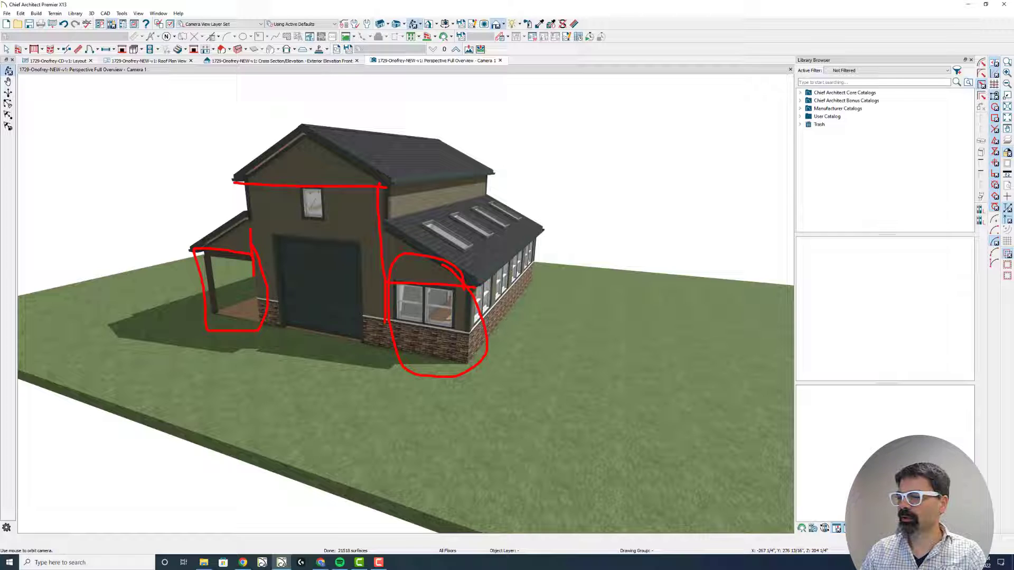
{"action": "key", "text": "Escape"}
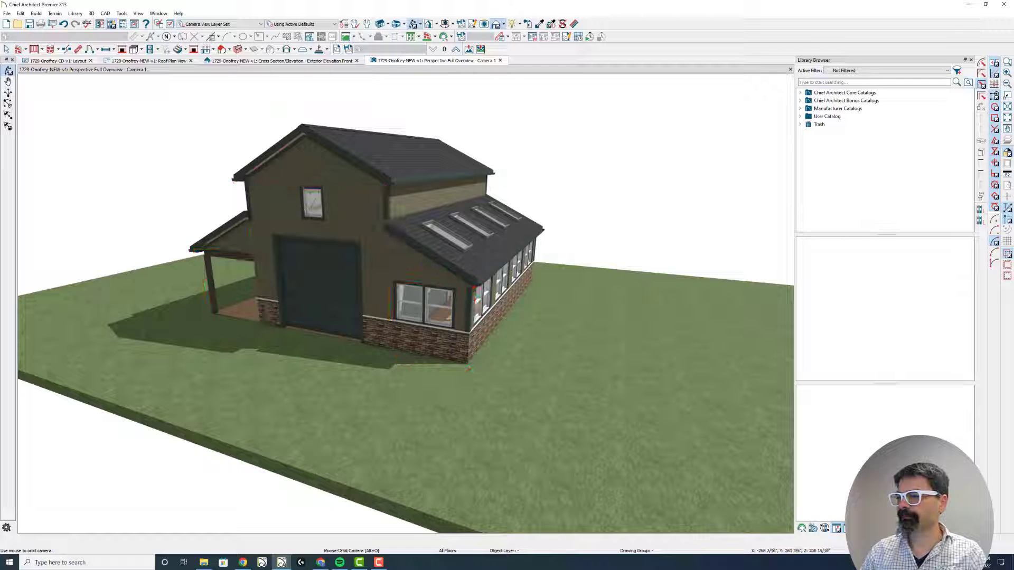
{"action": "left_click_drag", "start_coordinate": [431, 279], "coordinate": [313, 210]}
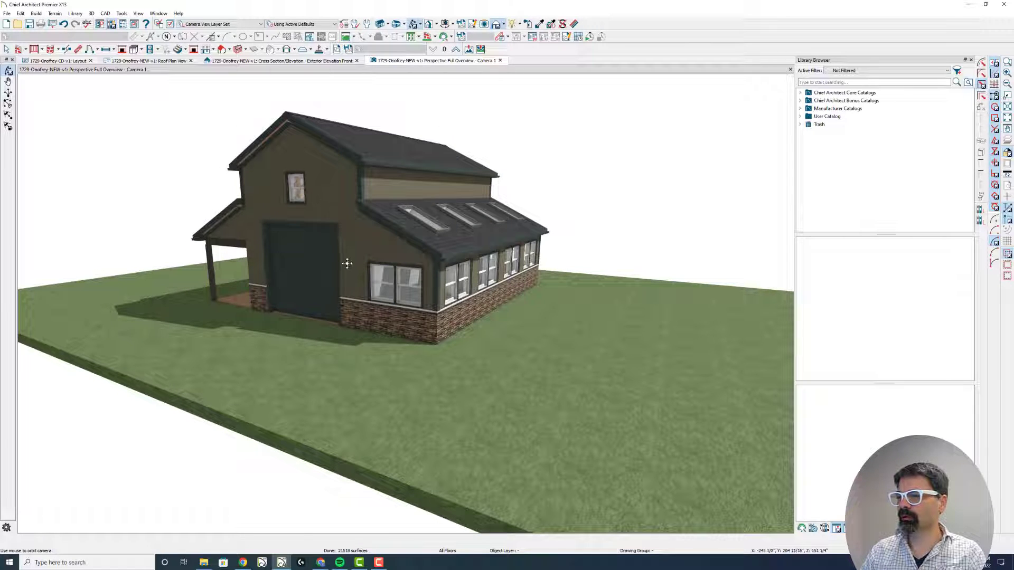
{"action": "left_click_drag", "start_coordinate": [339, 227], "coordinate": [485, 101]}
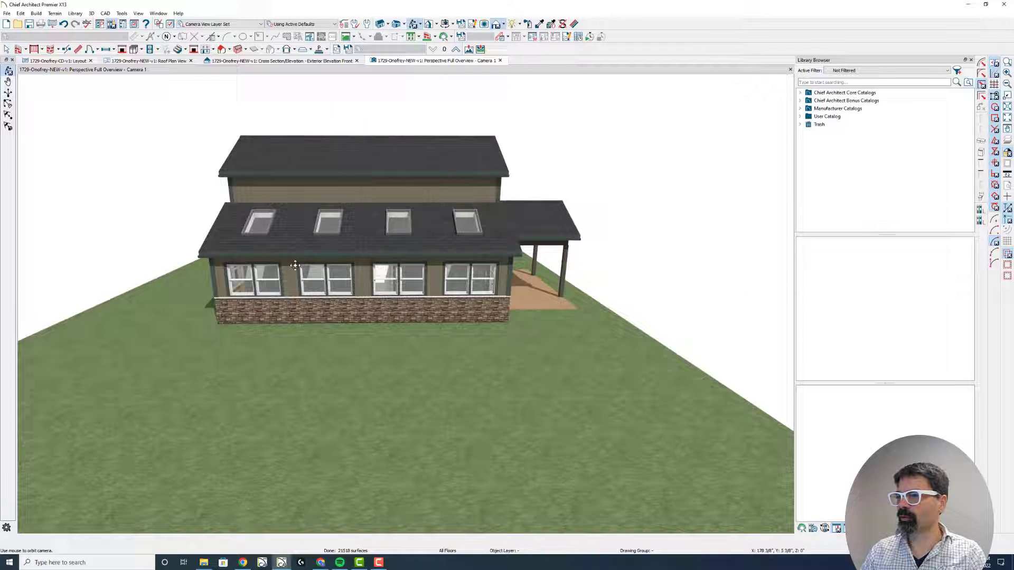
{"action": "left_click", "coordinate": [499, 61]}
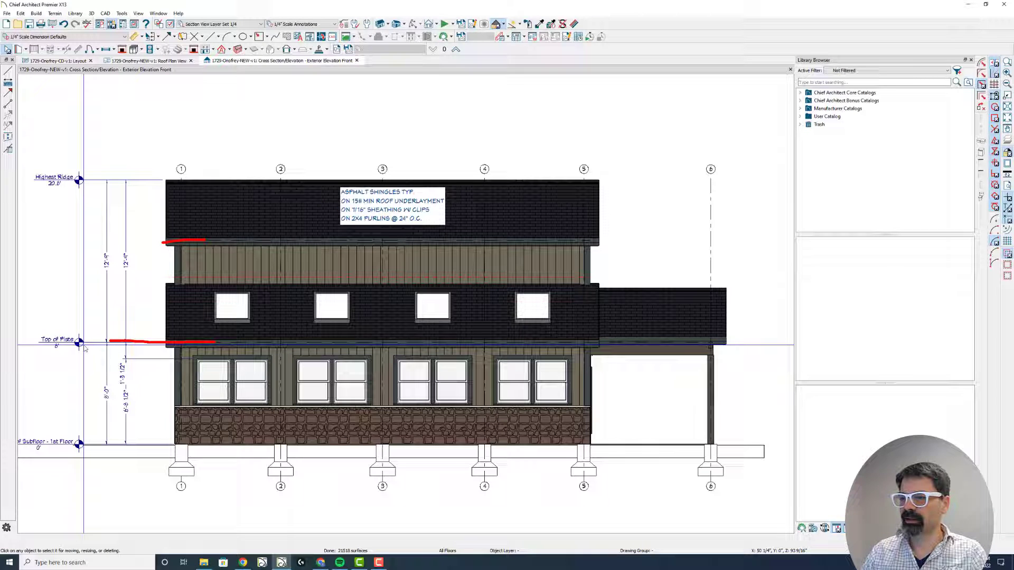
{"action": "mouse_move", "coordinate": [90, 254]}
{"action": "left_mouse_down"}
{"action": "mouse_move", "coordinate": [105, 238]}
{"action": "mouse_move", "coordinate": [205, 242]}
{"action": "left_mouse_up"}
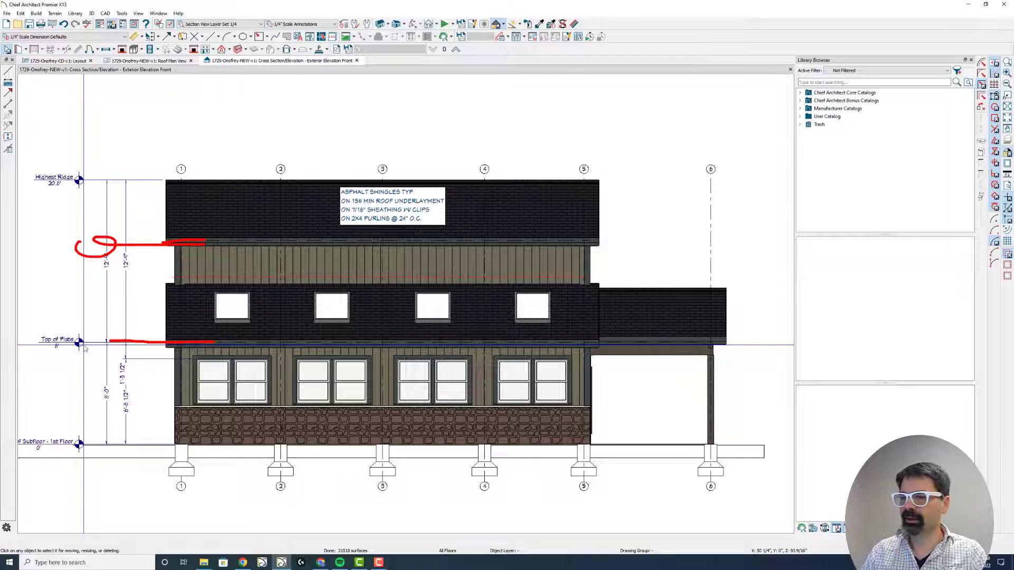
{"action": "key", "text": "Escape"}
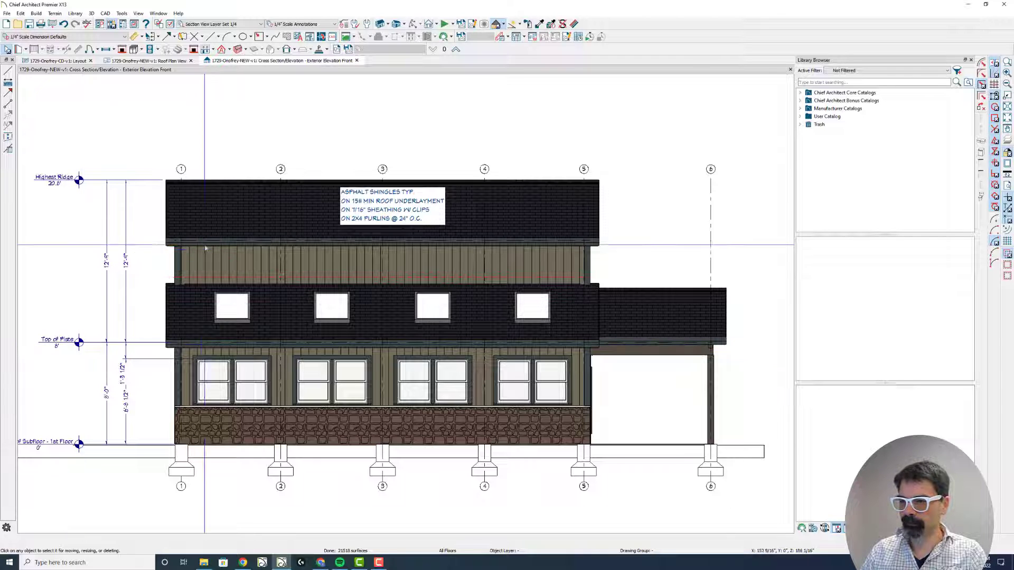
- Try to add an extension to the outer story pole dimension line at the upper plate
{"action": "left_click", "coordinate": [108, 300]}
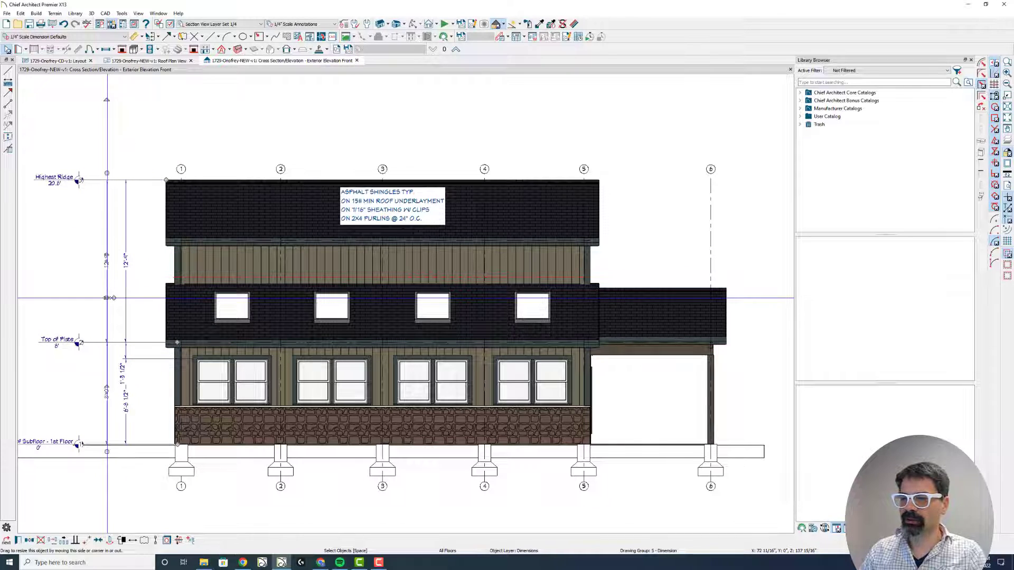
{"action": "scroll", "coordinate": [98, 300], "scroll_direction": "up", "scroll_amount": 2}
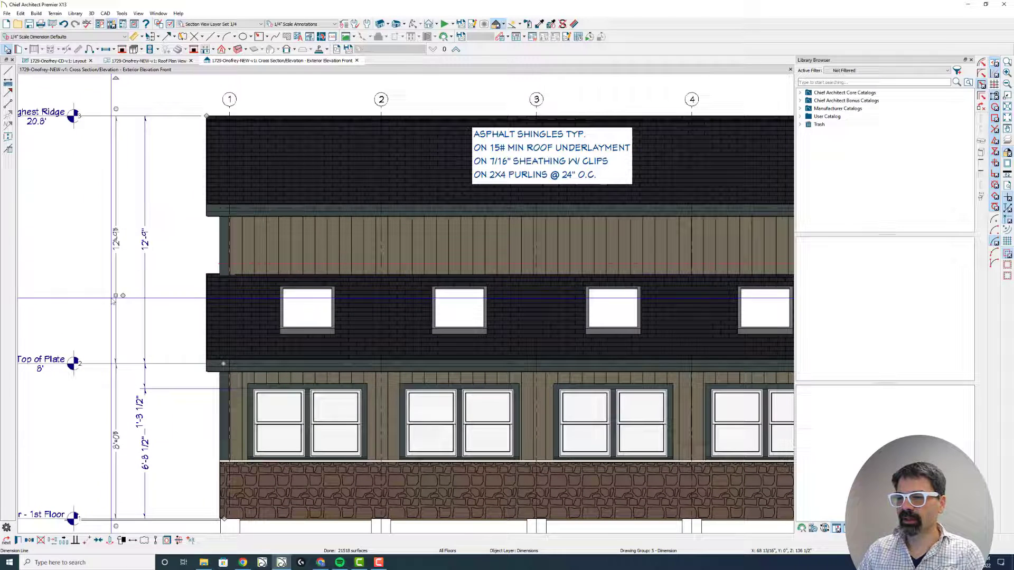
{"action": "mouse_move", "coordinate": [123, 295]}
{"action": "left_mouse_down"}
{"action": "mouse_move", "coordinate": [198, 228]}
{"action": "mouse_move", "coordinate": [198, 209]}
{"action": "mouse_move", "coordinate": [157, 258]}
{"action": "left_mouse_up"}
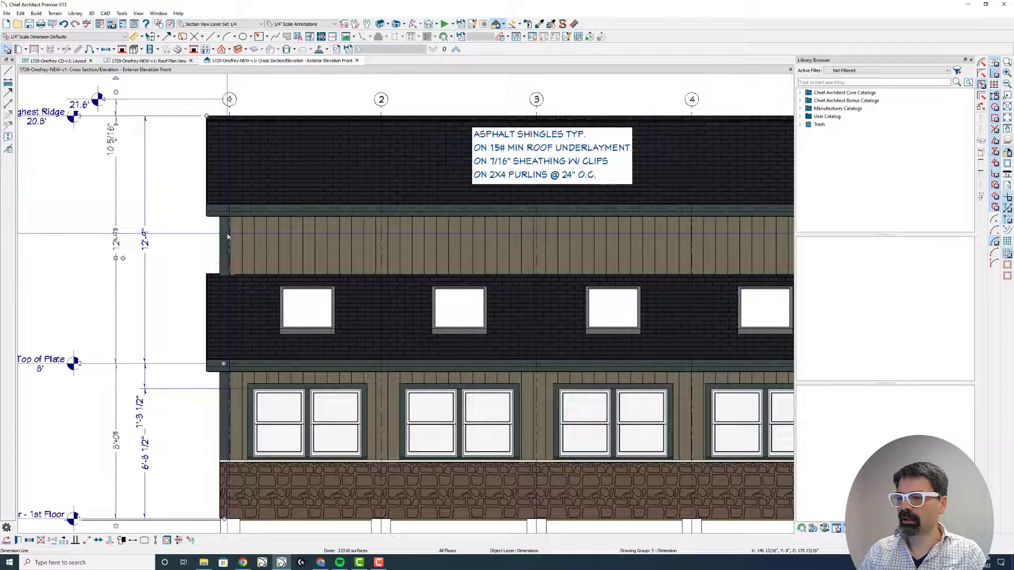
- Check the CAD reference lines at the lower and upper plates, reviewing the upper line's Y position and line style
{"action": "left_click", "coordinate": [255, 364]}
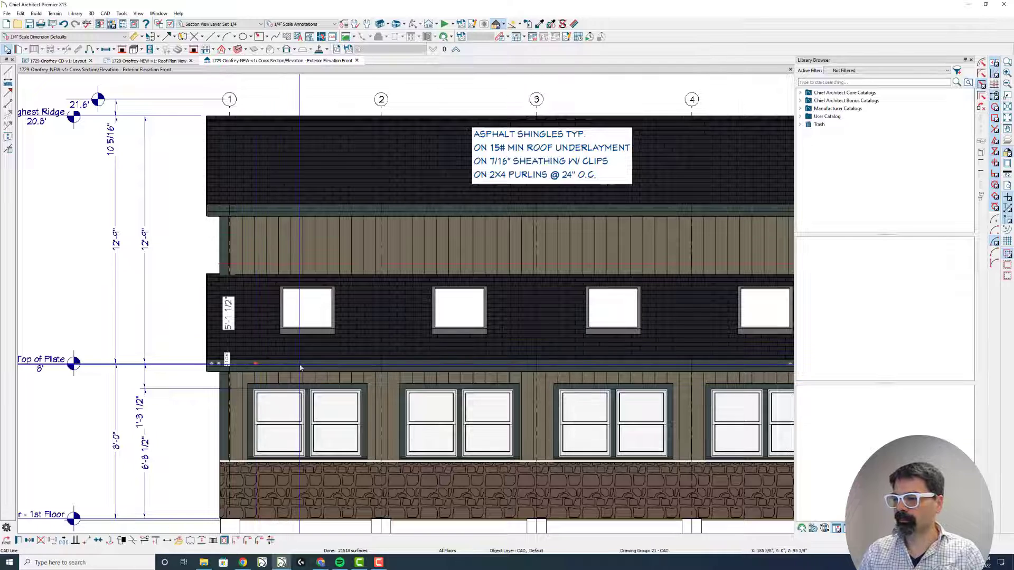
{"action": "key", "text": "l"}
{"action": "left_click", "coordinate": [273, 363]}
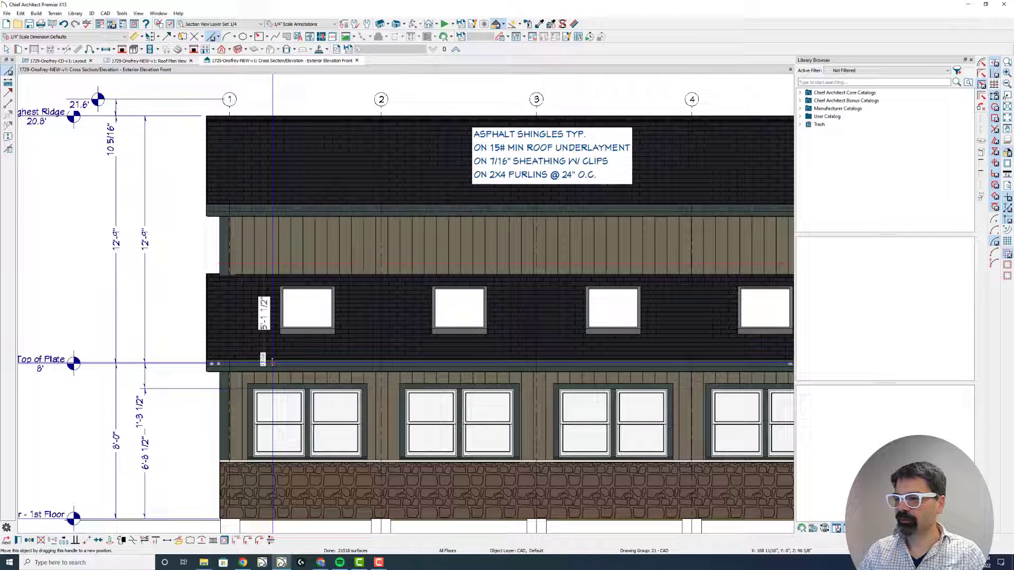
{"action": "double_click", "coordinate": [266, 208]}
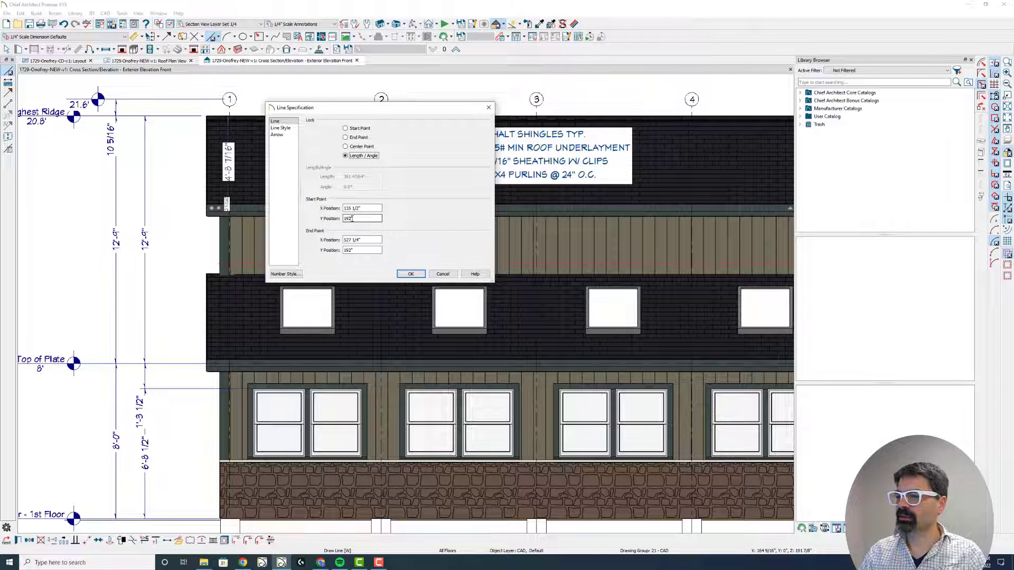
{"action": "left_click", "coordinate": [280, 128]}
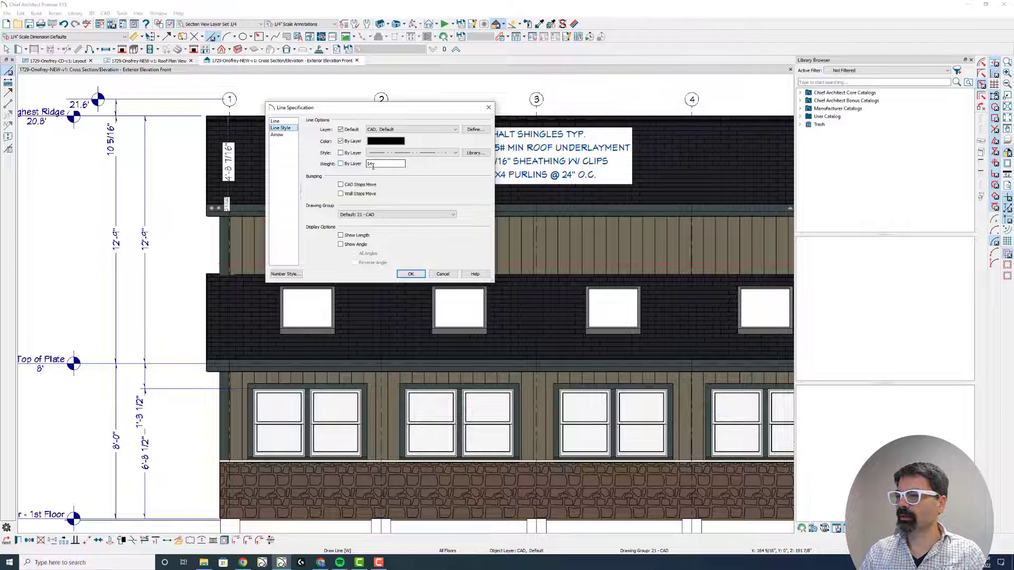
{"action": "left_click", "coordinate": [411, 273]}
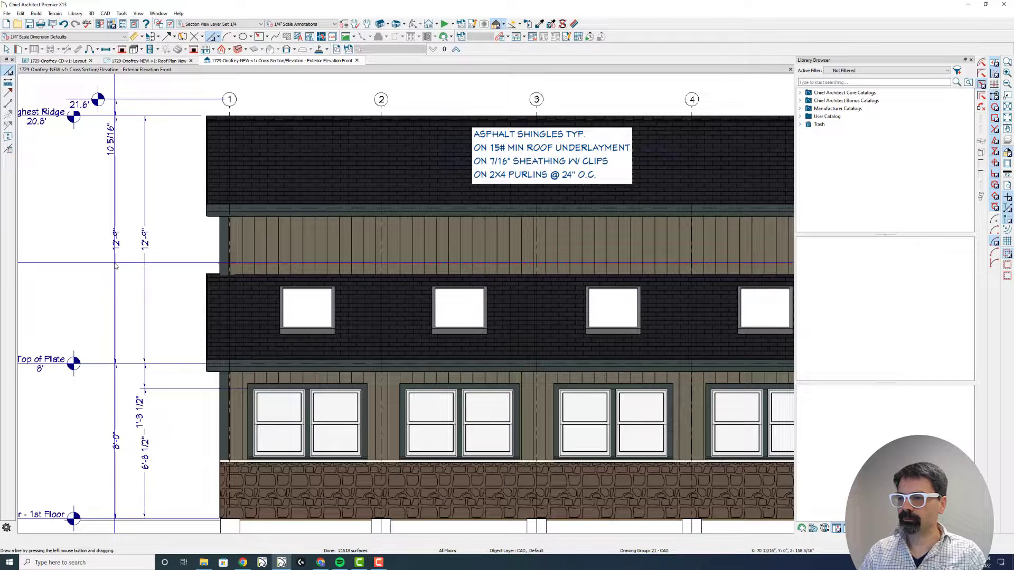
- Add an extension with an elevation marker to the outer story pole dimension at the upper plate's CAD line
{"action": "left_click", "coordinate": [117, 261]}
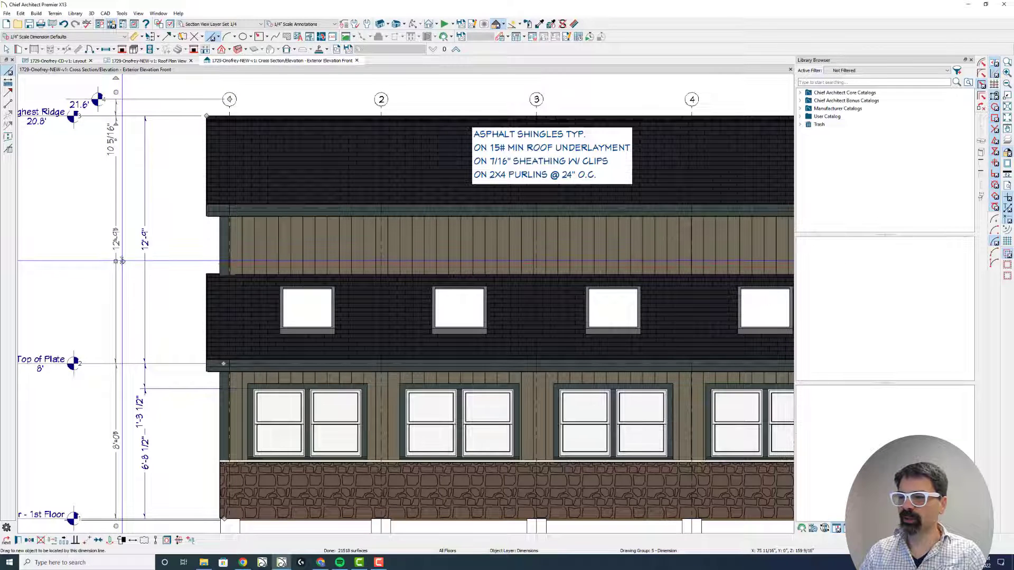
{"action": "left_click_drag", "start_coordinate": [122, 261], "coordinate": [217, 206]}
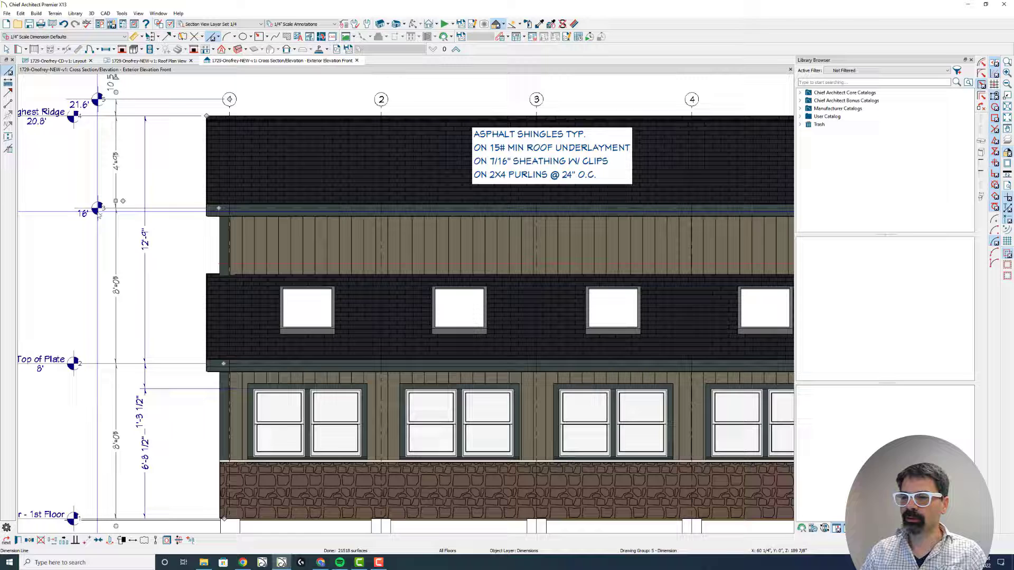
{"action": "middle_click_drag", "start_coordinate": [98, 211], "coordinate": [209, 224]}
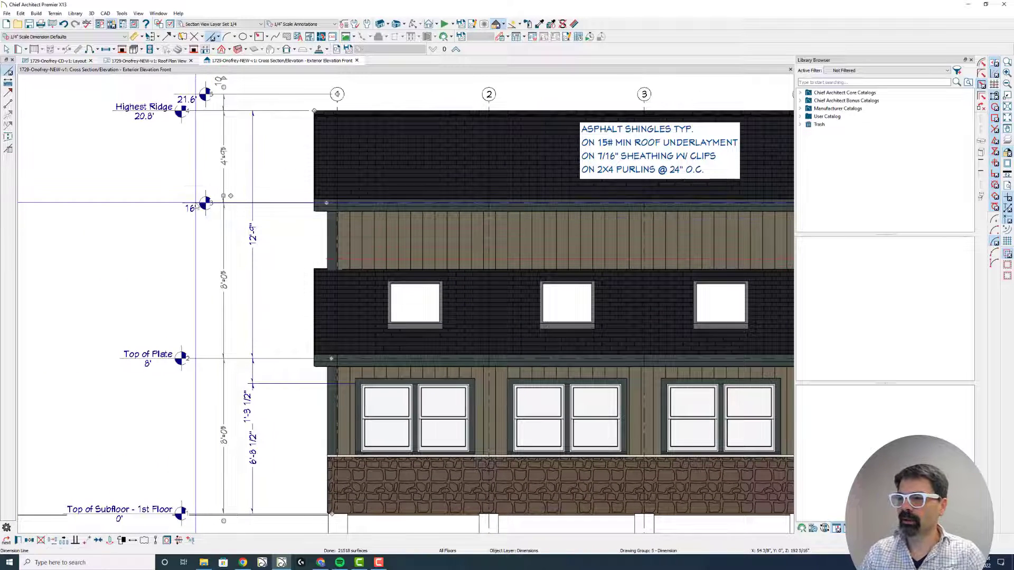
{"action": "key", "text": "Escape"}
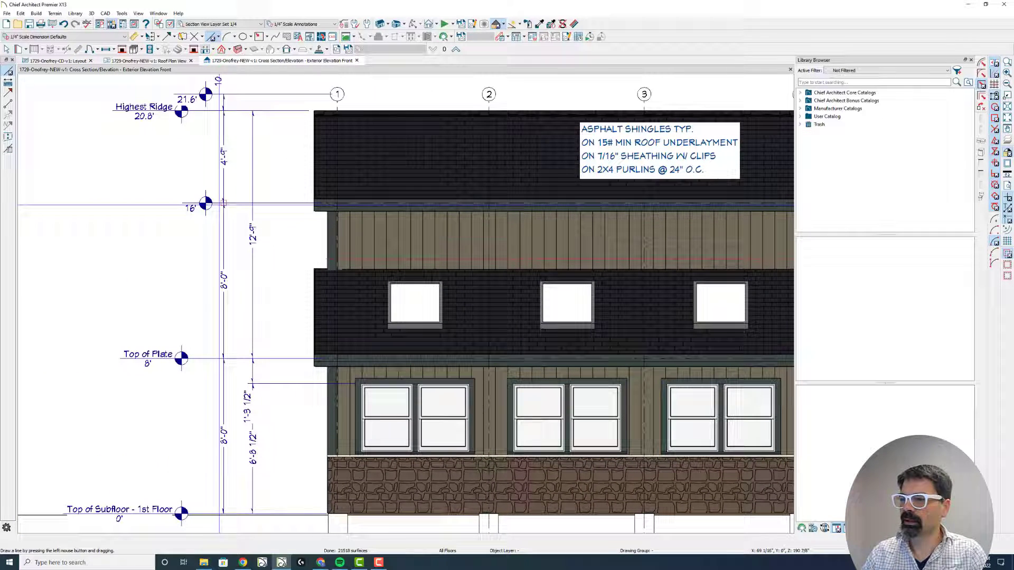
{"action": "key", "text": "Escape"}
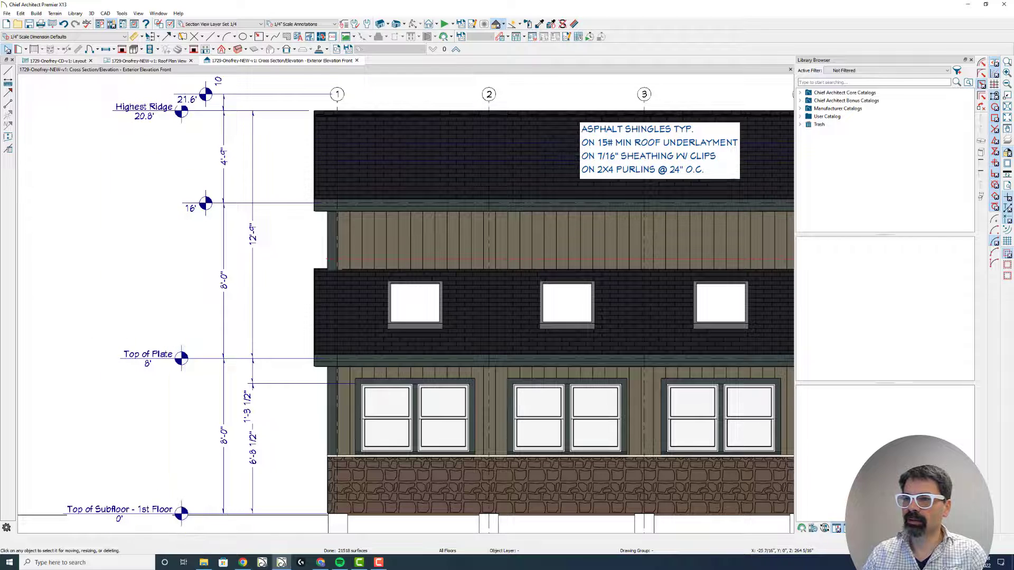
- Move the new upper plate elevation marker outward in line with the Top of Plate marker below it
{"action": "left_click", "coordinate": [217, 204]}
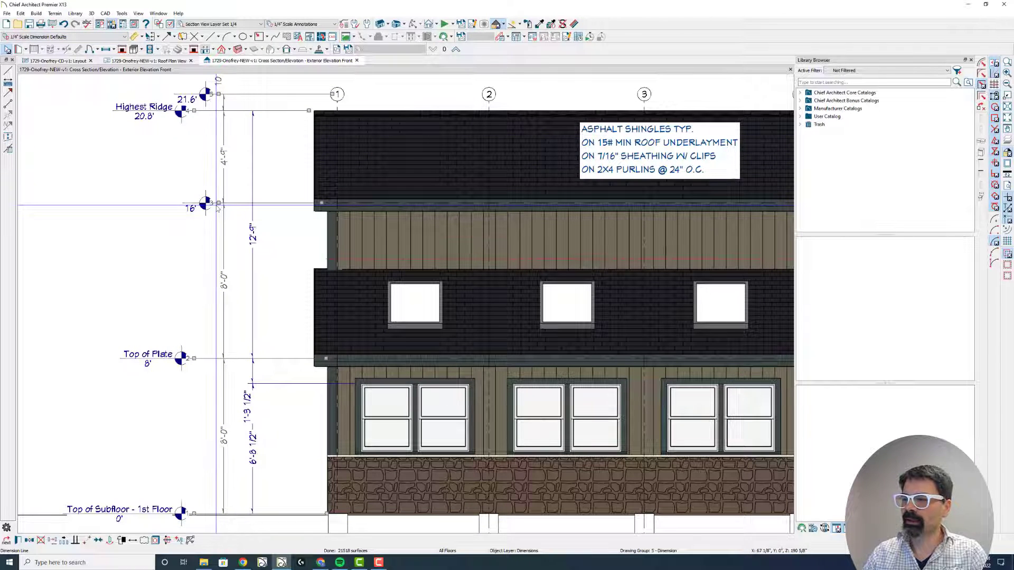
{"action": "scroll", "coordinate": [218, 207], "scroll_direction": "up", "scroll_amount": 3}
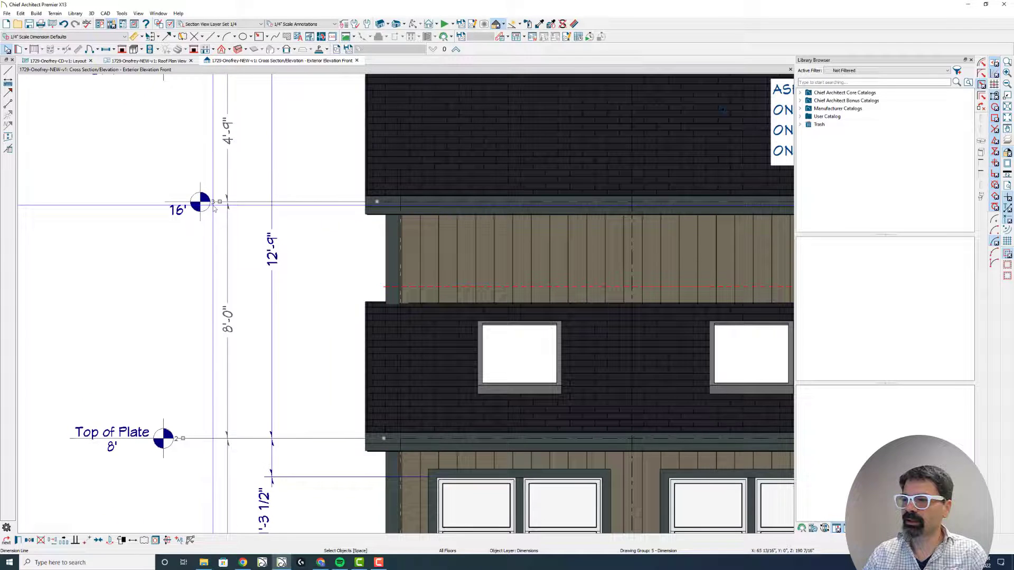
{"action": "mouse_move", "coordinate": [215, 208]}
{"action": "left_mouse_down"}
{"action": "mouse_move", "coordinate": [226, 202]}
{"action": "mouse_move", "coordinate": [176, 202]}
{"action": "mouse_move", "coordinate": [184, 264]}
{"action": "mouse_move", "coordinate": [173, 162]}
{"action": "mouse_move", "coordinate": [173, 203]}
{"action": "mouse_move", "coordinate": [209, 201]}
{"action": "mouse_move", "coordinate": [184, 201]}
{"action": "mouse_move", "coordinate": [164, 227]}
{"action": "left_mouse_up"}
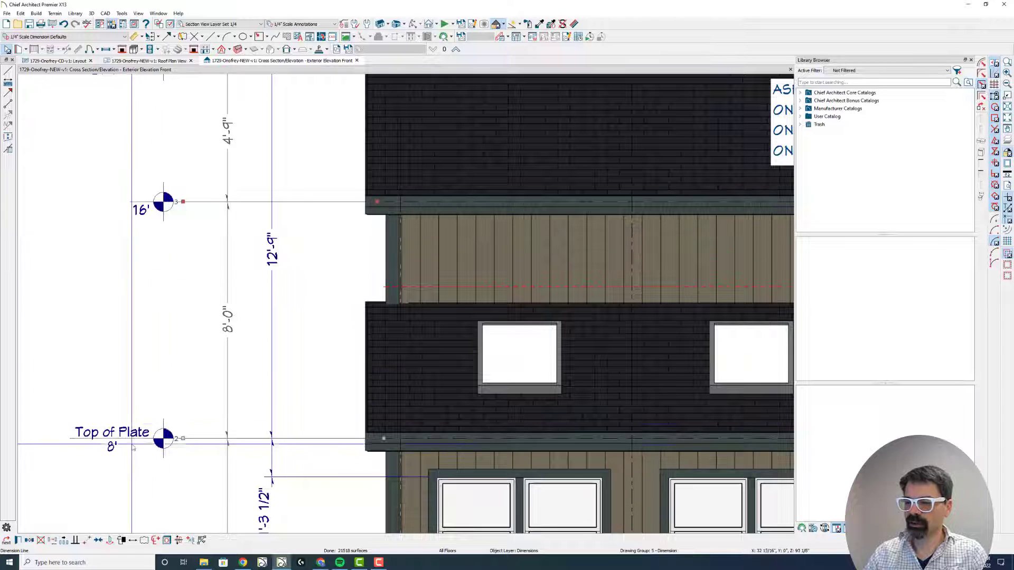
{"action": "scroll", "coordinate": [202, 259], "scroll_direction": "down", "scroll_amount": 3}
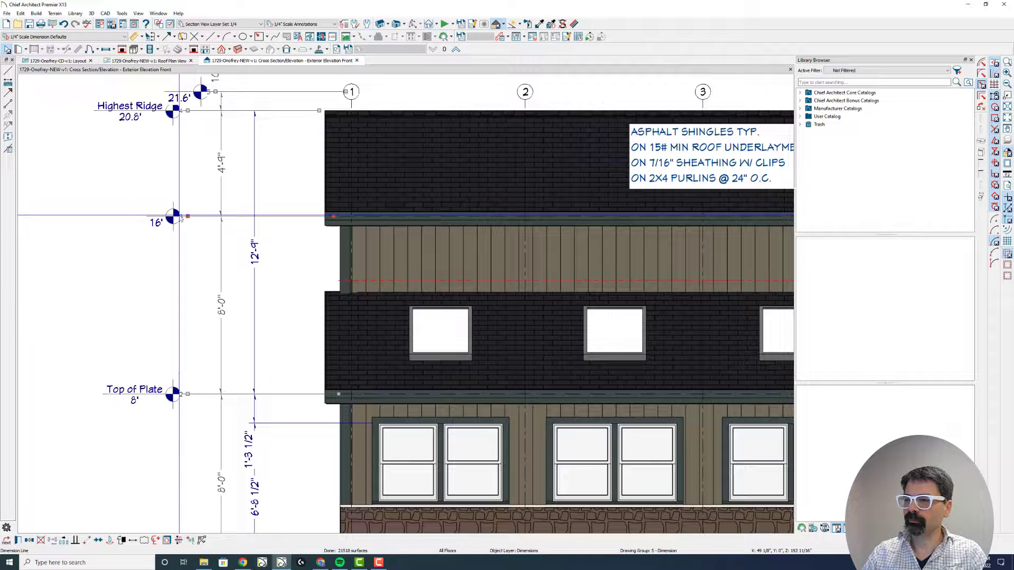
- Label the upper plate's elevation marker "Top of Plate" in the dimension line's extension settings
{"action": "left_click_drag", "start_coordinate": [182, 218], "coordinate": [182, 218]}
{"action": "double_click", "coordinate": [182, 217]}
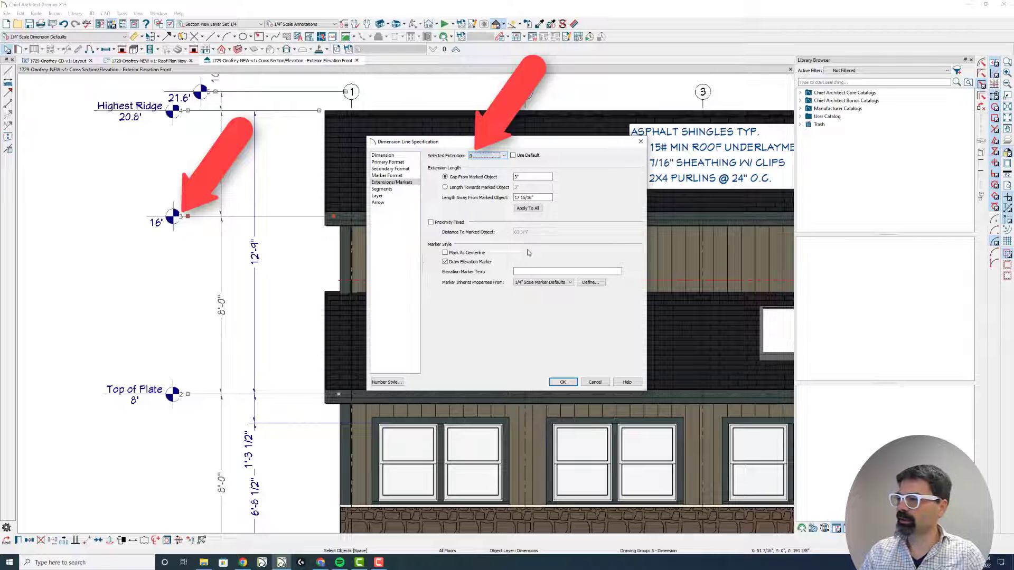
{"action": "left_click", "coordinate": [521, 271]}
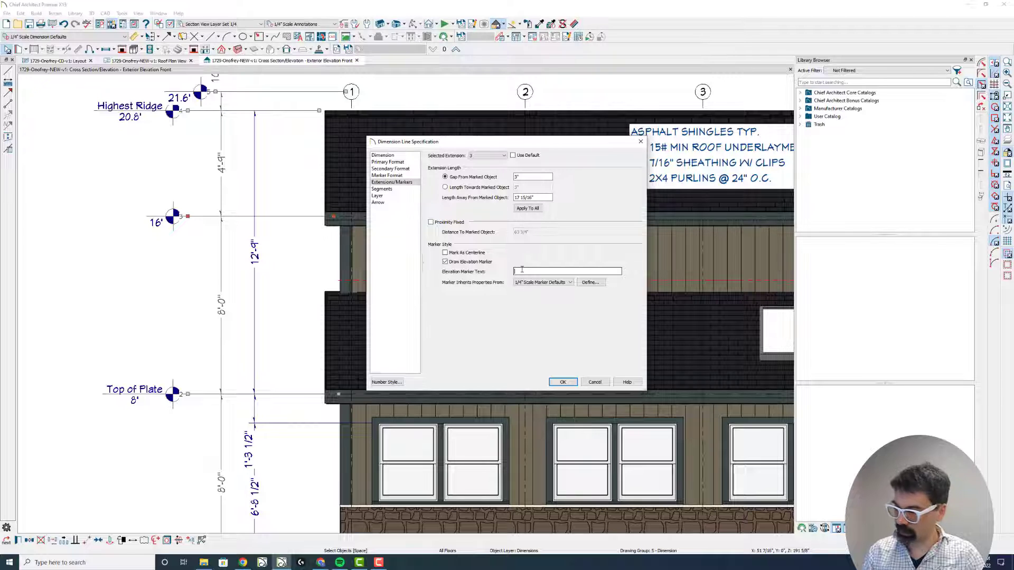
{"action": "type", "text": "Top o"}
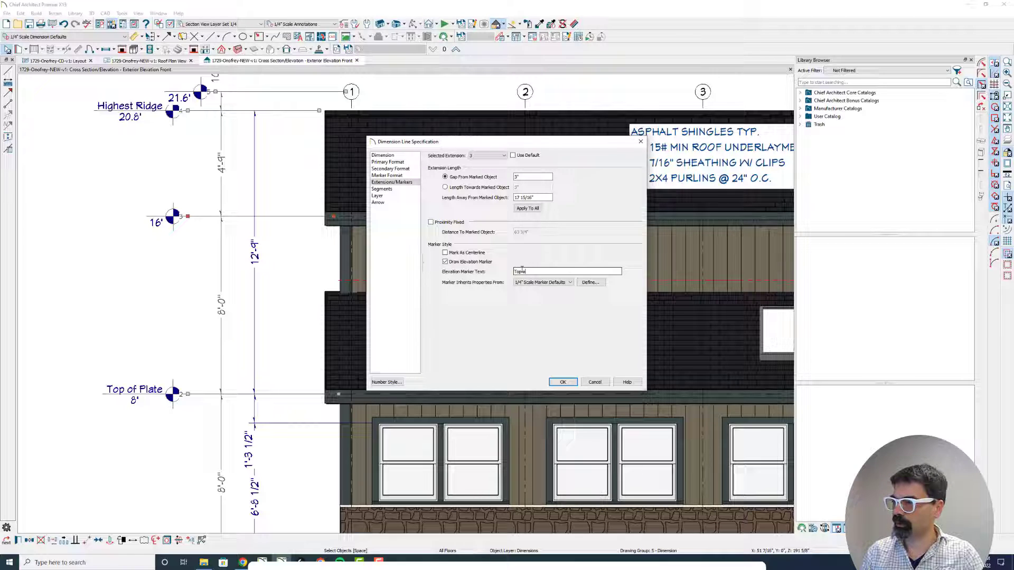
{"action": "type", "text": "f Plate"}
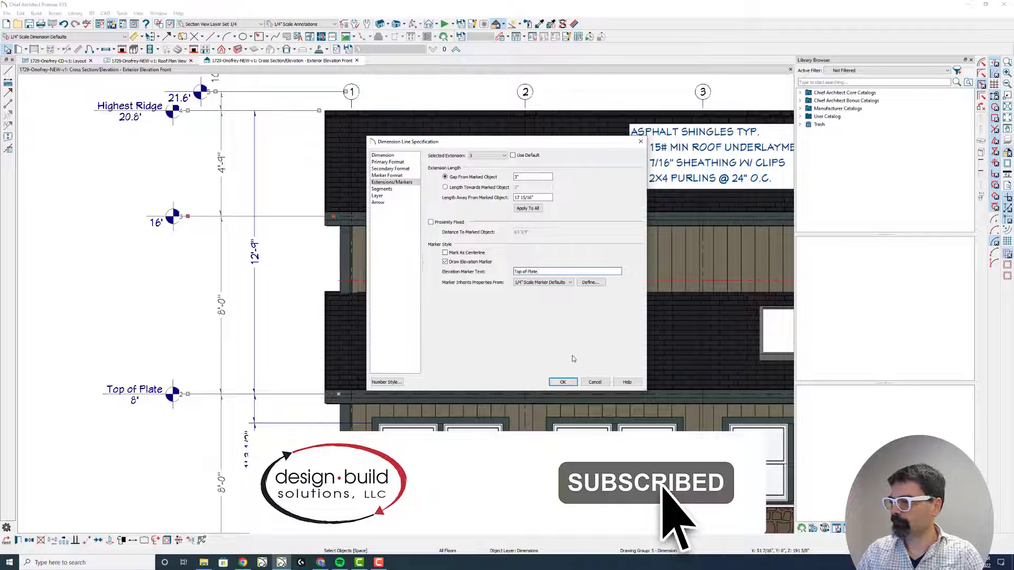
{"action": "key", "text": "Return"}
- Relabel the first-floor subfloor elevation marker on the outer story pole dimension as "Grade", using extension 1's marker text
{"action": "scroll", "coordinate": [301, 290], "scroll_direction": "down", "scroll_amount": 3}
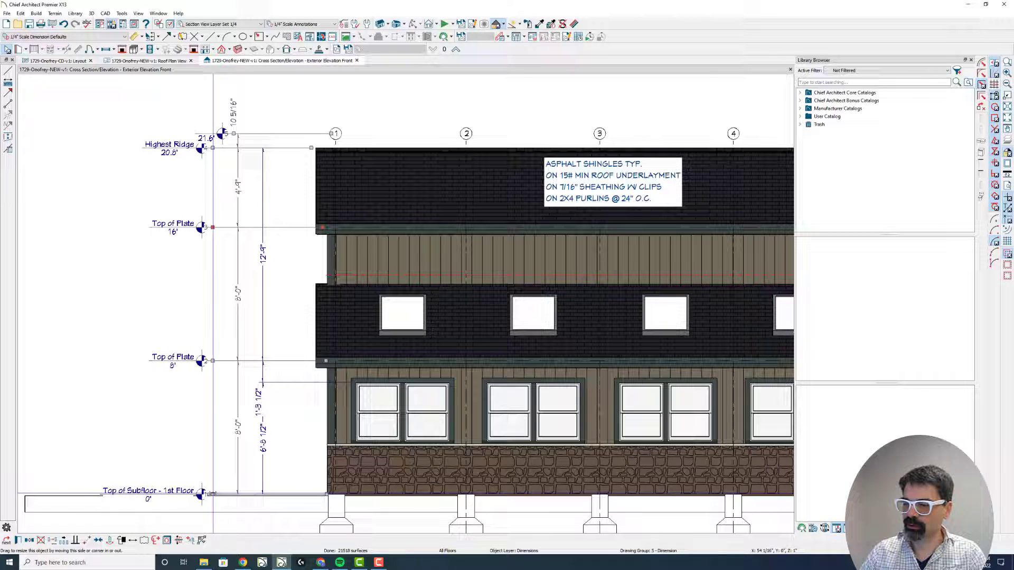
{"action": "left_click_drag", "start_coordinate": [211, 494], "coordinate": [212, 494]}
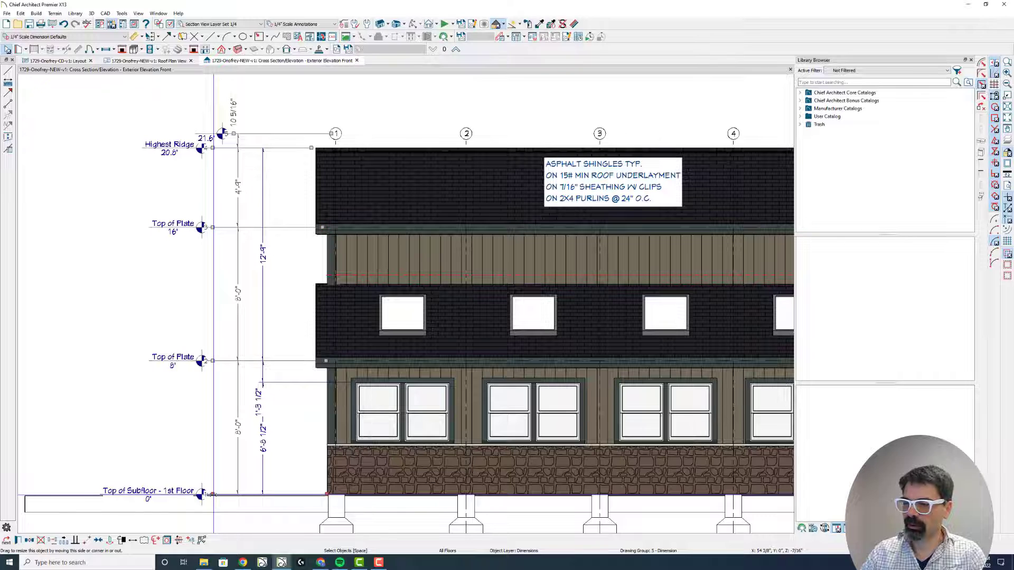
{"action": "double_click", "coordinate": [212, 495]}
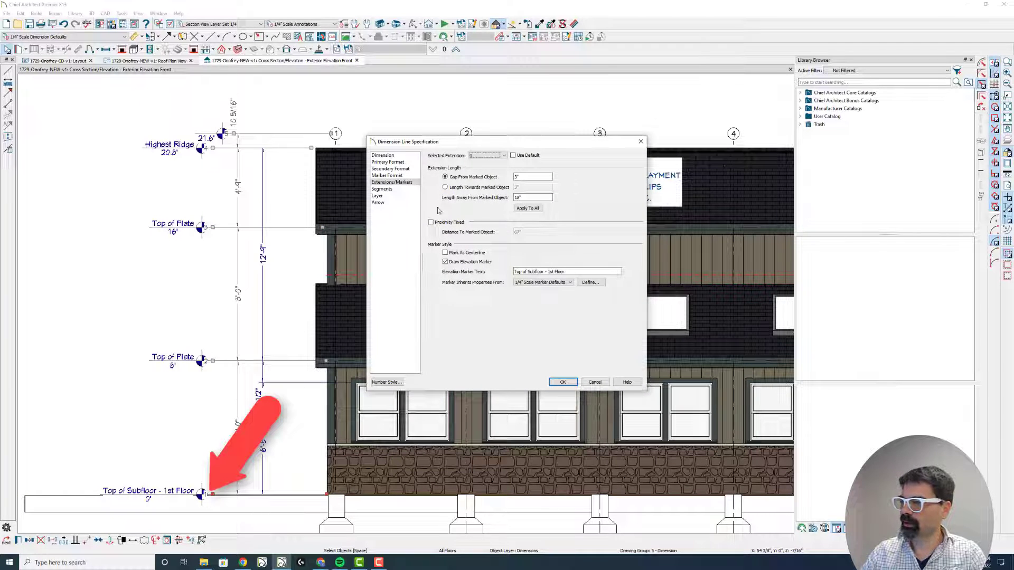
{"action": "left_click", "coordinate": [484, 155]}
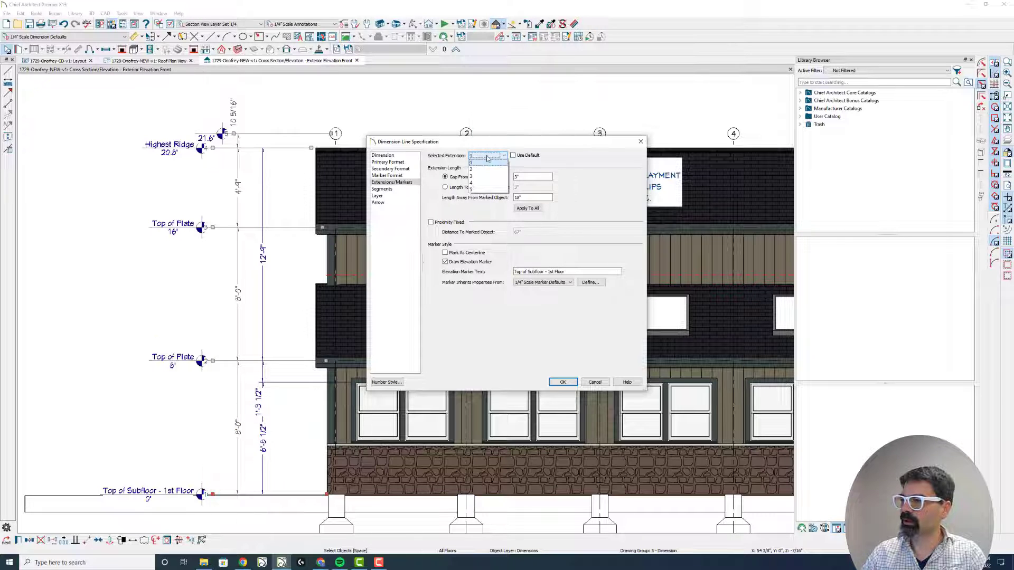
{"action": "left_click", "coordinate": [492, 177]}
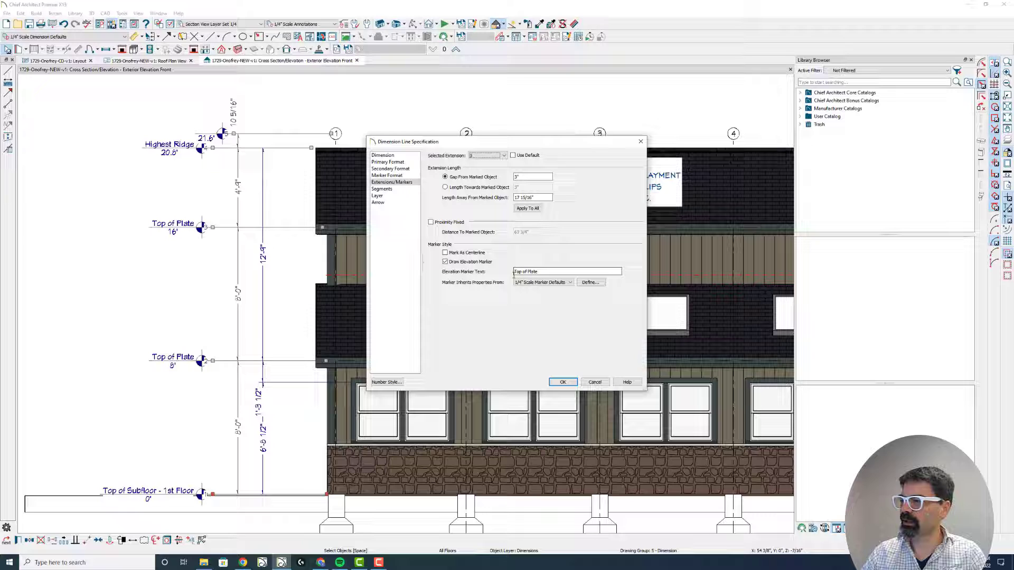
{"action": "left_click", "coordinate": [486, 155]}
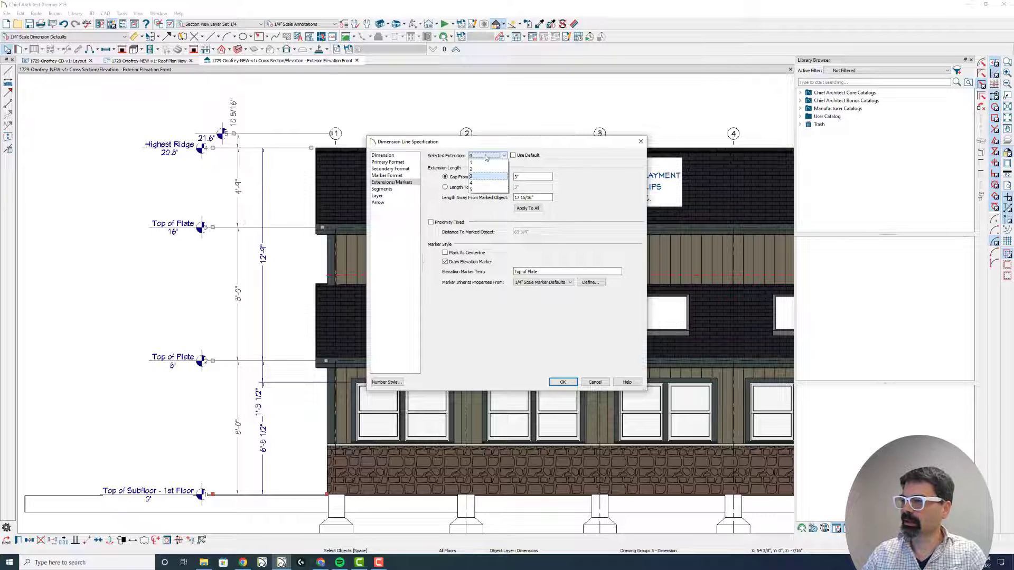
{"action": "left_click", "coordinate": [483, 163]}
{"action": "left_click_drag", "start_coordinate": [568, 271], "coordinate": [463, 273]}
{"action": "type", "text": "Grade"}
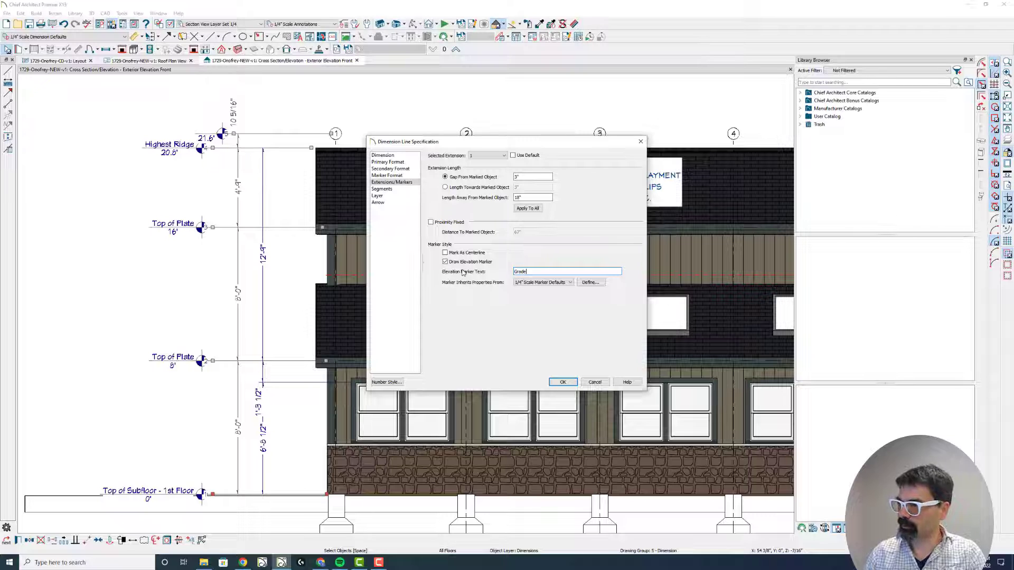
{"action": "left_click", "coordinate": [561, 382]}
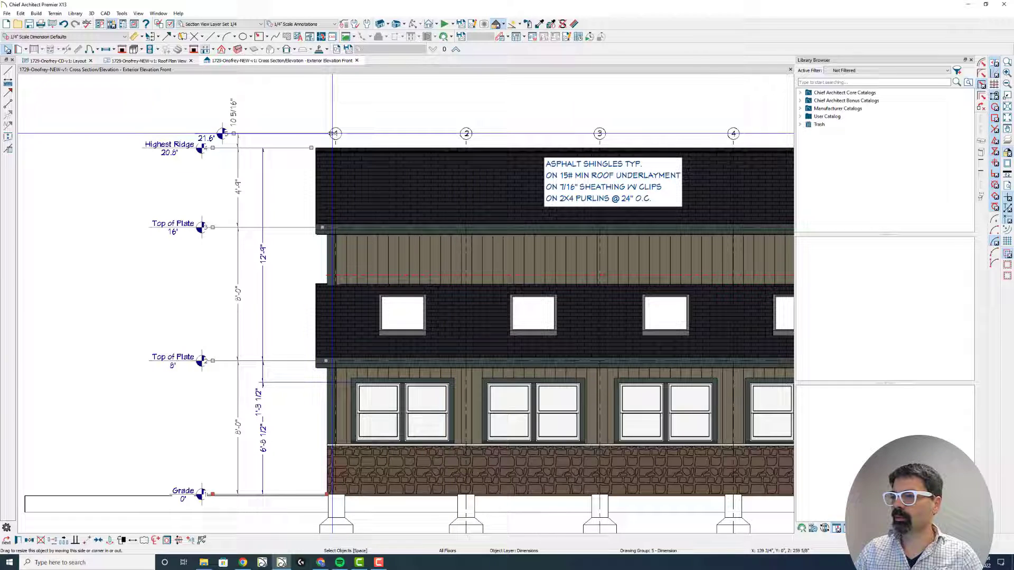
- Remove the extra 21.6' extension above the ridge from the outer story pole dimension and review the cleaned-up front elevation
{"action": "left_click_drag", "start_coordinate": [334, 133], "coordinate": [280, 97]}
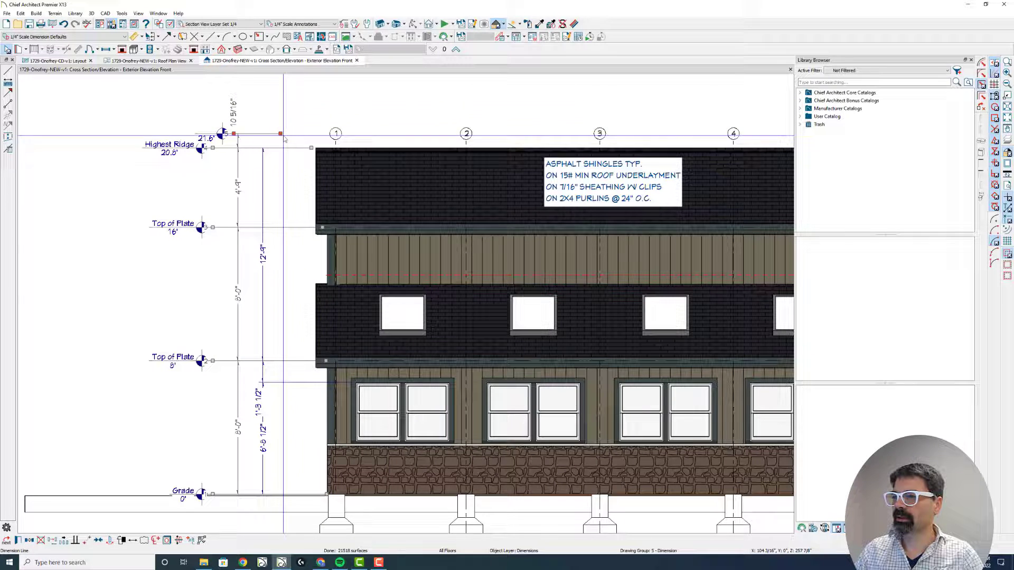
{"action": "left_click_drag", "start_coordinate": [280, 133], "coordinate": [312, 131]}
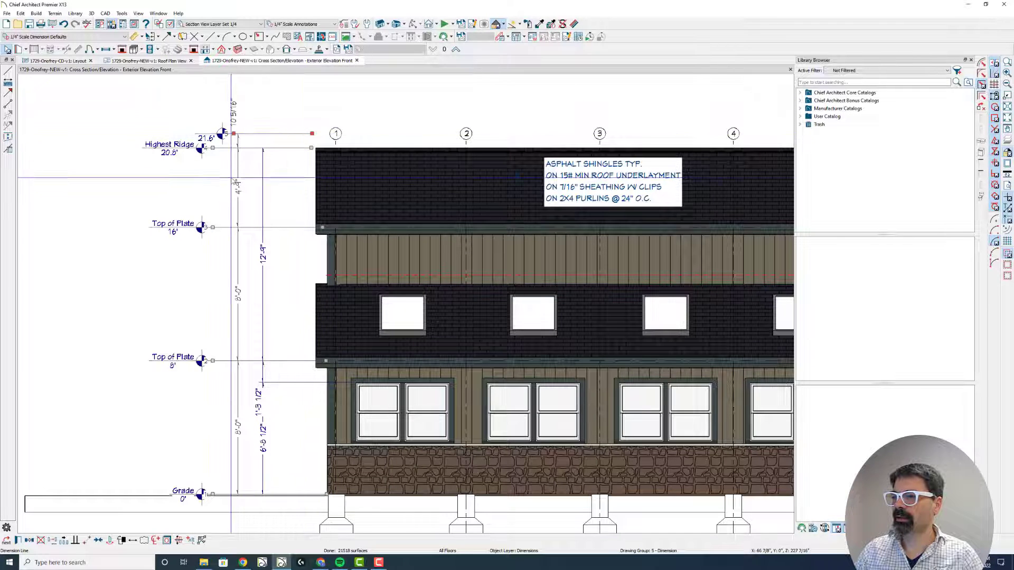
{"action": "left_click", "coordinate": [237, 164]}
{"action": "left_click_drag", "start_coordinate": [237, 163], "coordinate": [212, 148]}
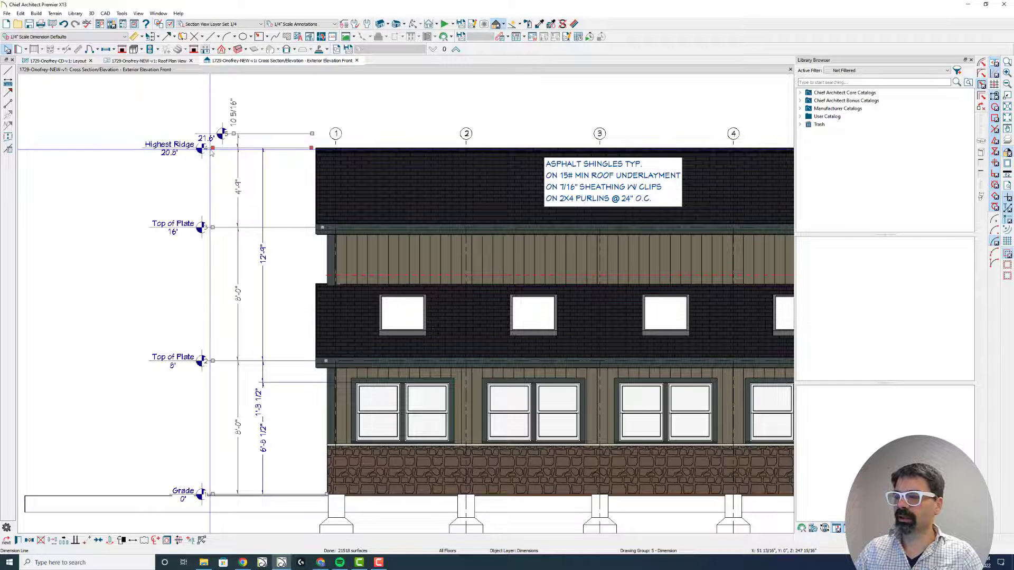
{"action": "left_click", "coordinate": [239, 167]}
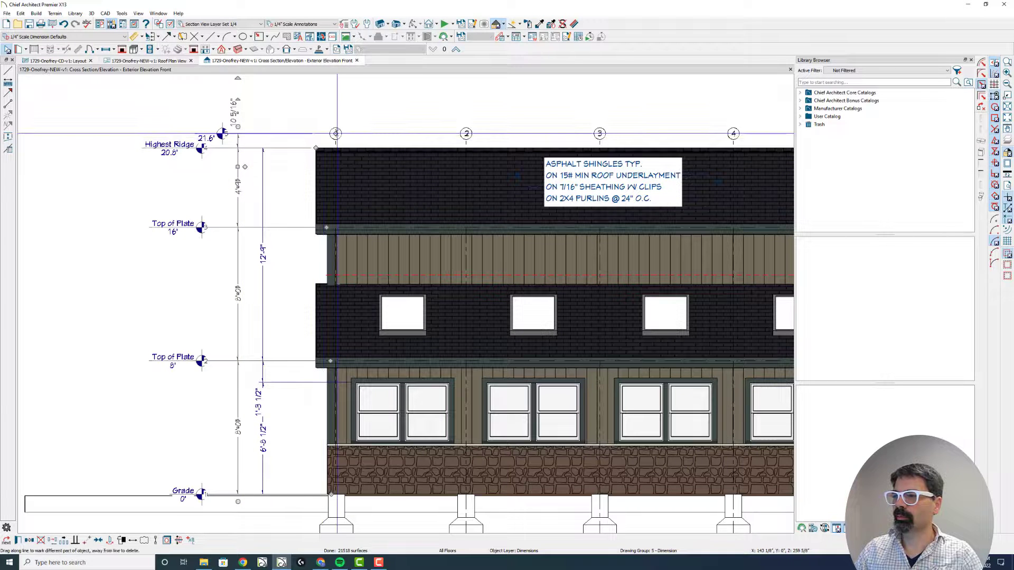
{"action": "left_click_drag", "start_coordinate": [337, 133], "coordinate": [313, 90]}
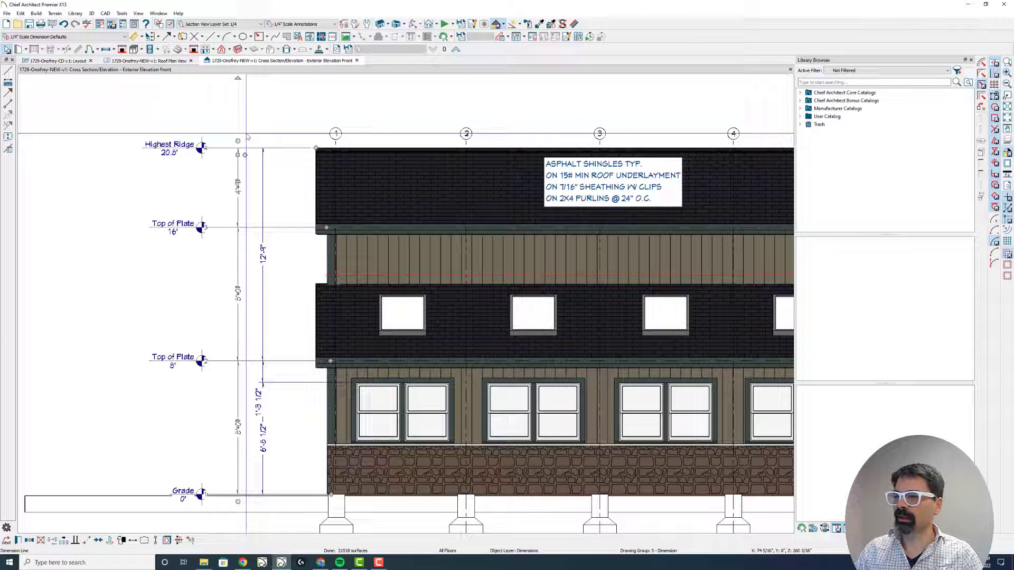
{"action": "left_click", "coordinate": [196, 129]}
{"action": "scroll", "coordinate": [186, 141], "scroll_direction": "down", "scroll_amount": 2}
{"action": "middle_click_drag", "start_coordinate": [468, 192], "coordinate": [414, 190]}
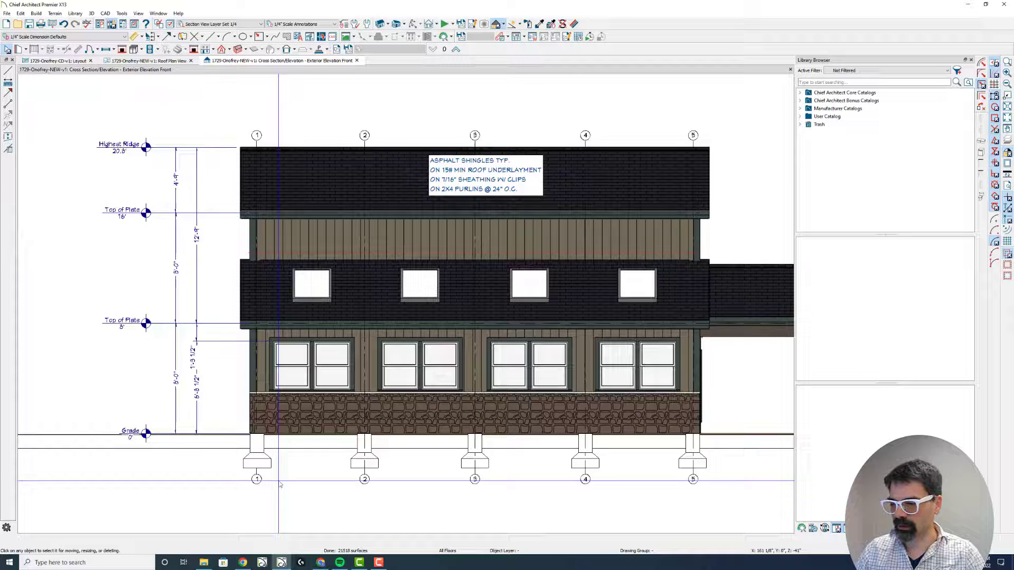
{"action": "scroll", "coordinate": [274, 526], "scroll_direction": "up", "scroll_amount": 1}
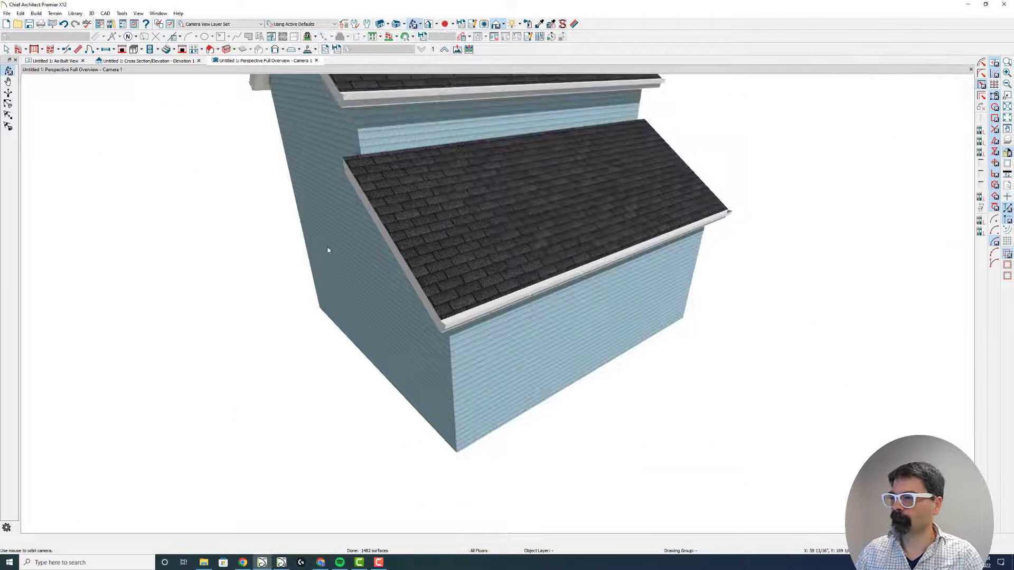
- Switch to the untitled Chief Architect X12 plan, look over the building in the perspective overview, and close that camera view
{"action": "scroll", "coordinate": [320, 259], "scroll_direction": "down", "scroll_amount": 2}
{"action": "left_click_drag", "start_coordinate": [319, 263], "coordinate": [310, 227]}
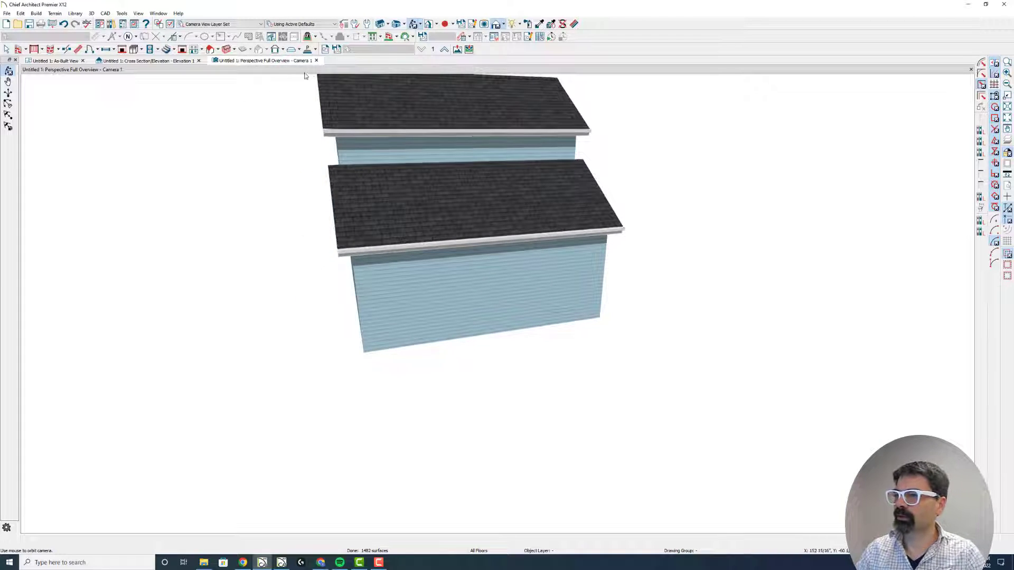
{"action": "left_click", "coordinate": [316, 61]}
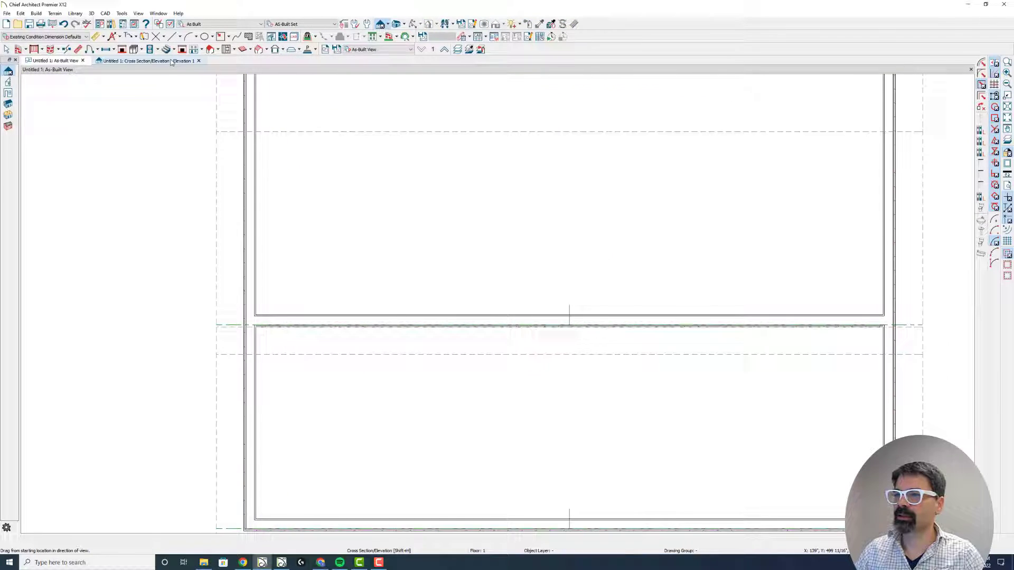
- Create automatic story pole dimensions on the Elevation 1 view of the untitled plan
{"action": "scroll", "coordinate": [279, 208], "scroll_direction": "down", "scroll_amount": 1}
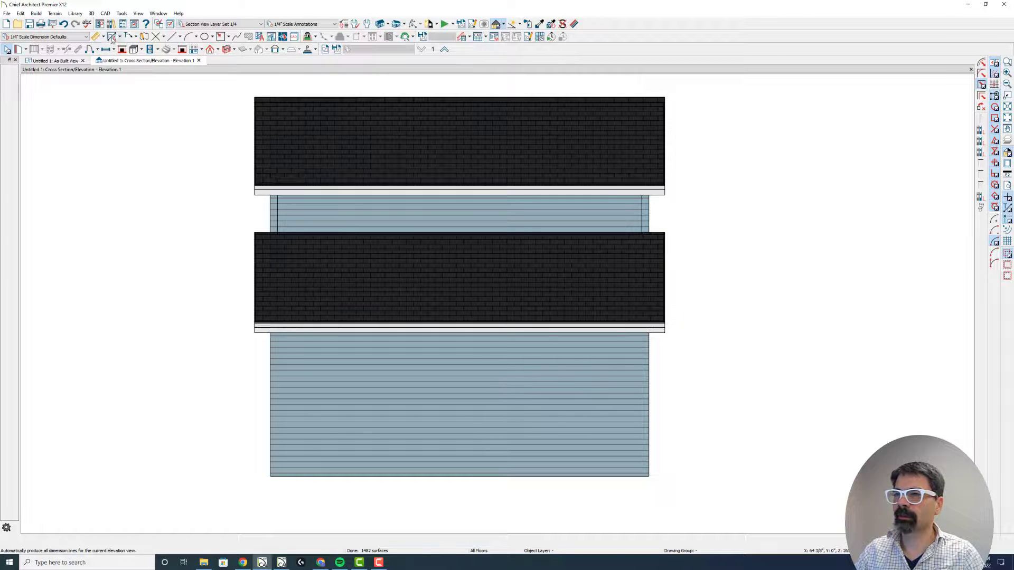
{"action": "left_click", "coordinate": [120, 36]}
{"action": "left_click", "coordinate": [147, 86]}
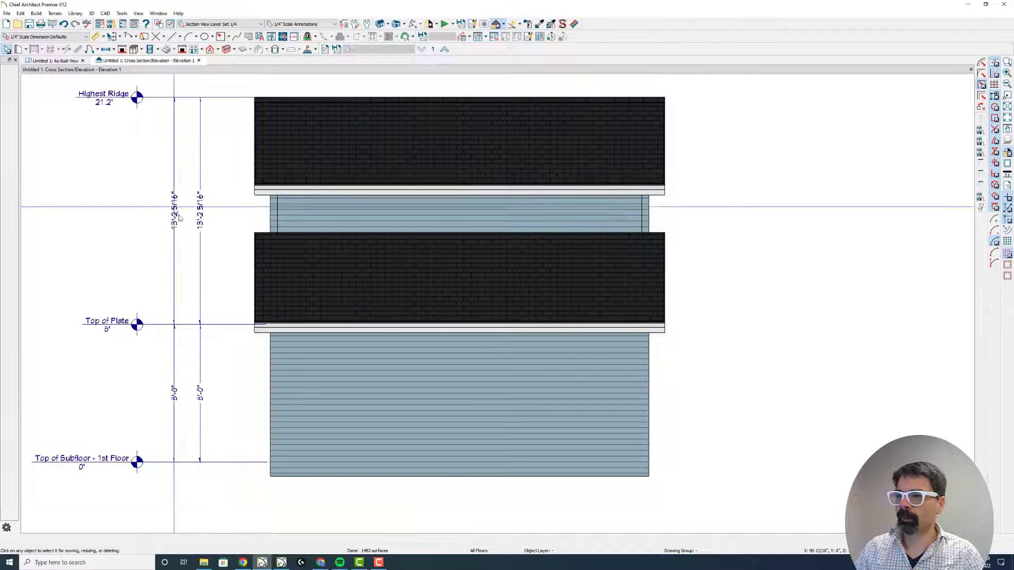
{"action": "scroll", "coordinate": [178, 209], "scroll_direction": "down", "scroll_amount": 1}
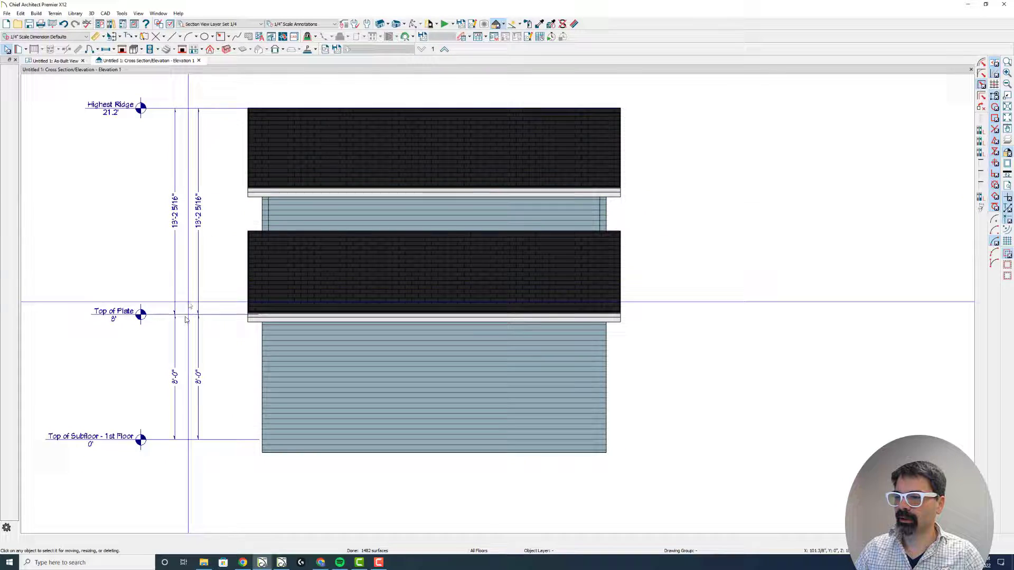
{"action": "scroll", "coordinate": [174, 309], "scroll_direction": "up", "scroll_amount": 1}
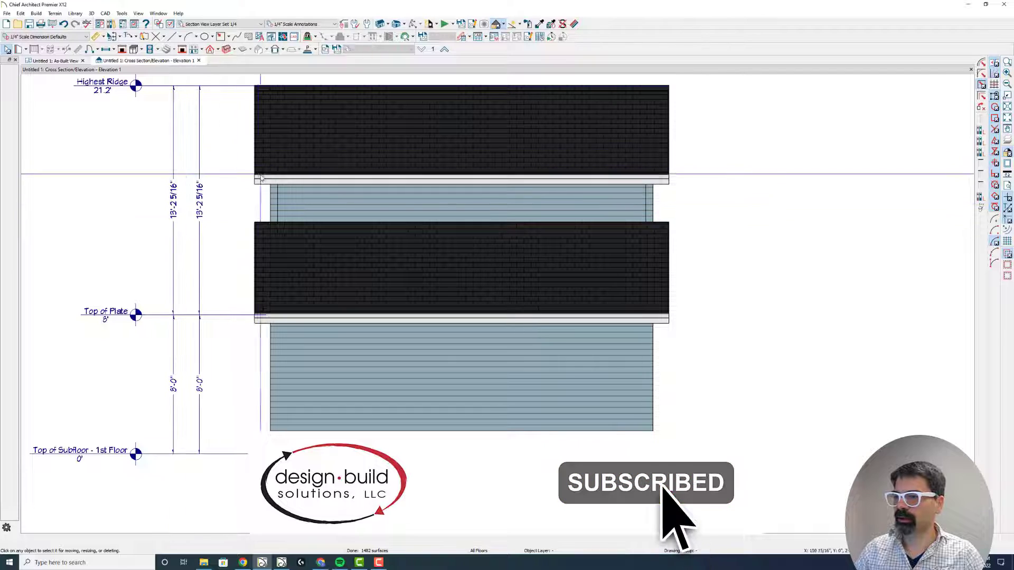
- Draw a horizontal CAD line across the upper eave and set its start point's Y position to the 16' plate height, with length and angle locked
{"action": "left_click", "coordinate": [174, 37]}
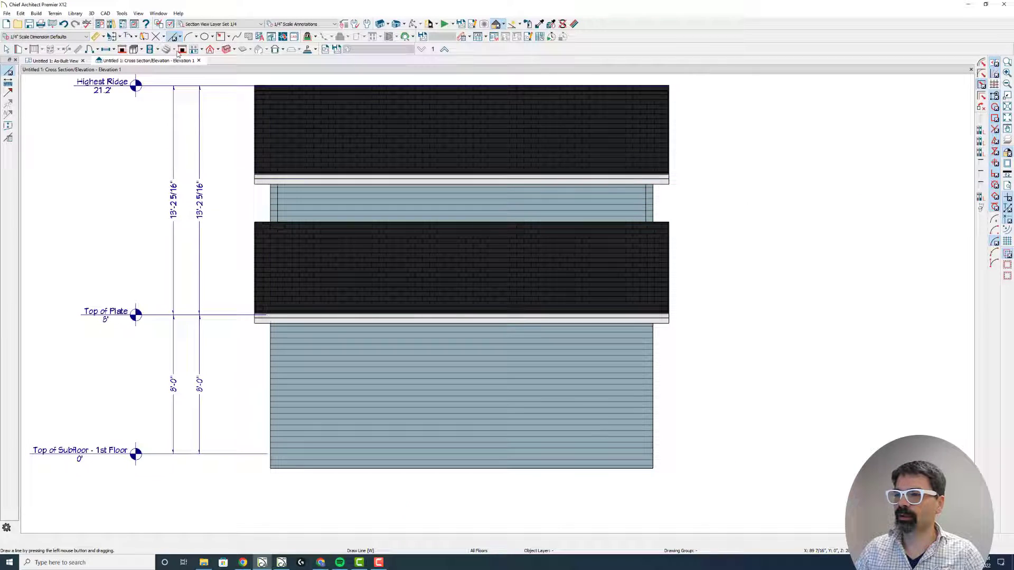
{"action": "left_click_drag", "start_coordinate": [241, 182], "coordinate": [630, 182]}
{"action": "double_click", "coordinate": [629, 183]}
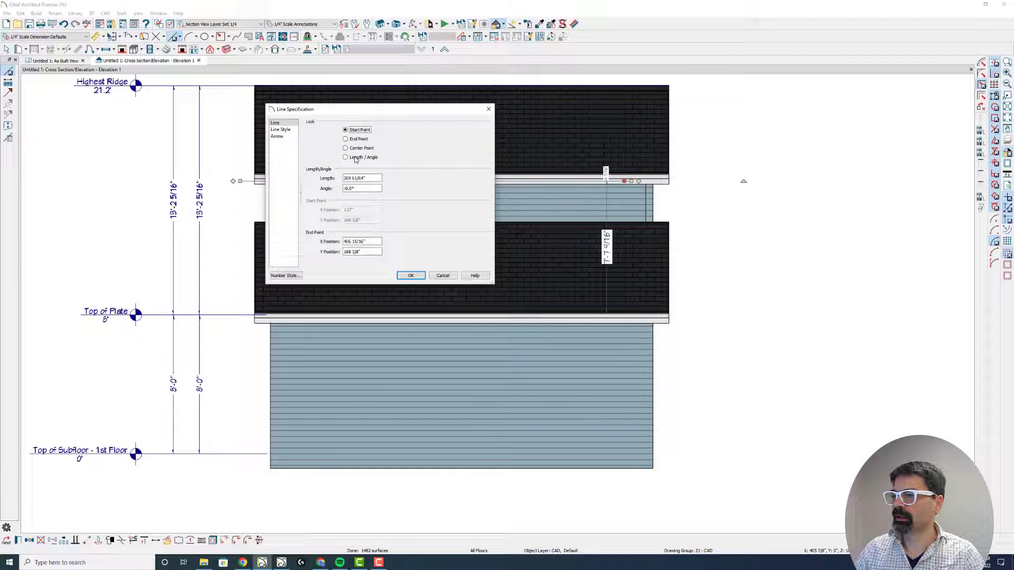
{"action": "left_click", "coordinate": [345, 157]}
{"action": "left_click_drag", "start_coordinate": [362, 219], "coordinate": [326, 223]}
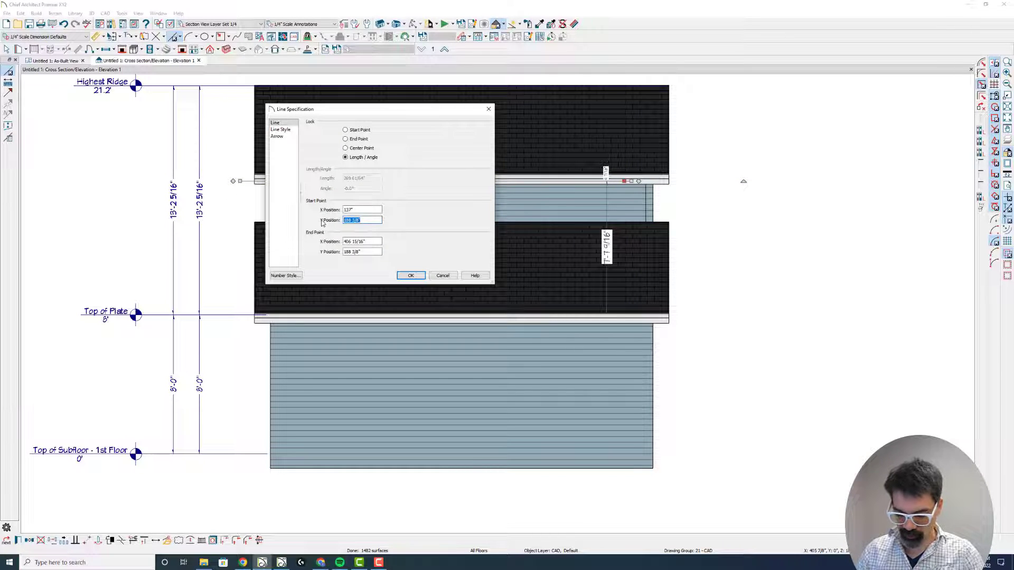
{"action": "key", "text": "Return"}
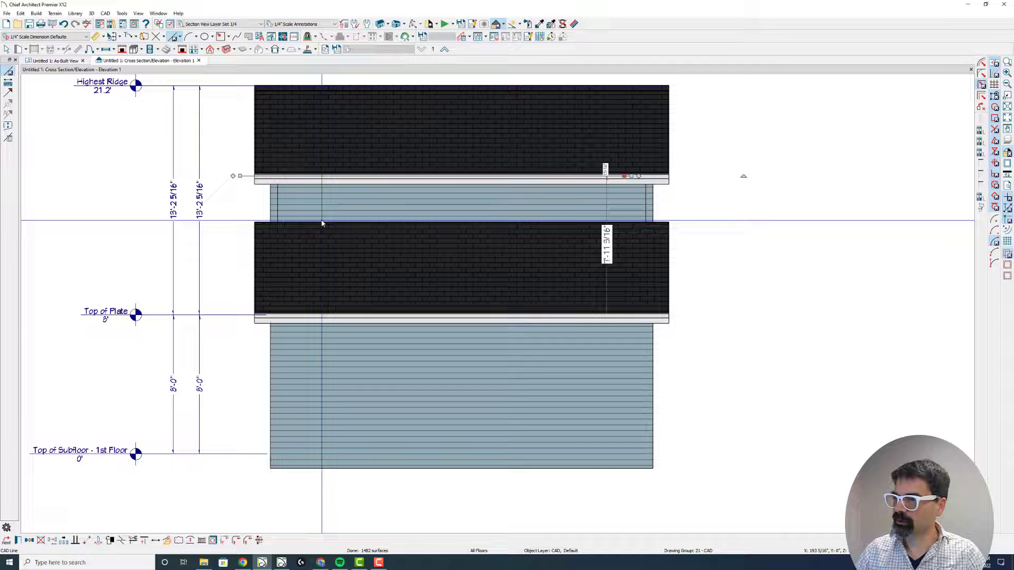
- Add an extension with an elevation marker from the outer story pole dimension to the upper CAD line, aligned with the other markers
{"action": "left_click", "coordinate": [174, 229]}
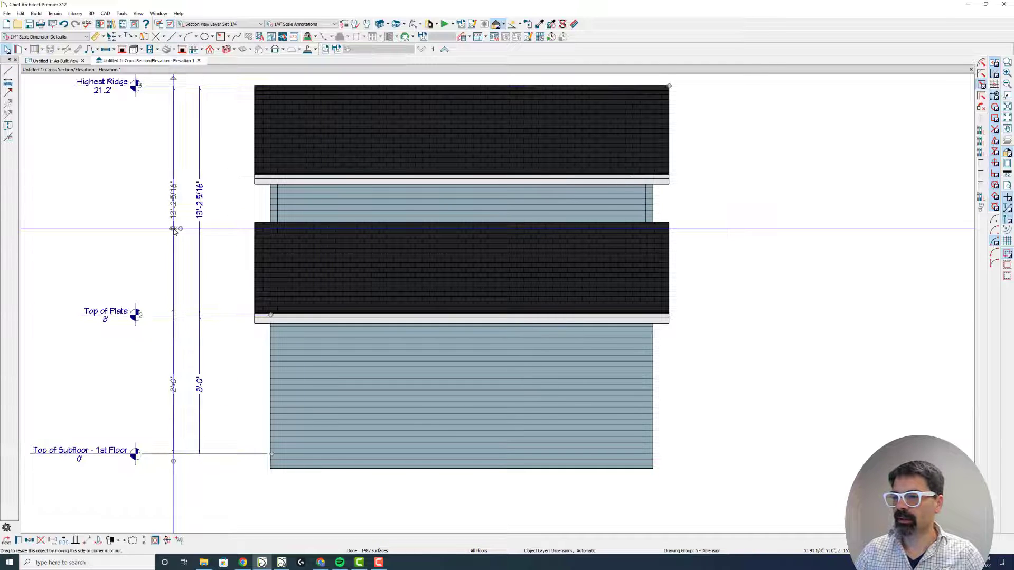
{"action": "left_click_drag", "start_coordinate": [174, 230], "coordinate": [242, 177]}
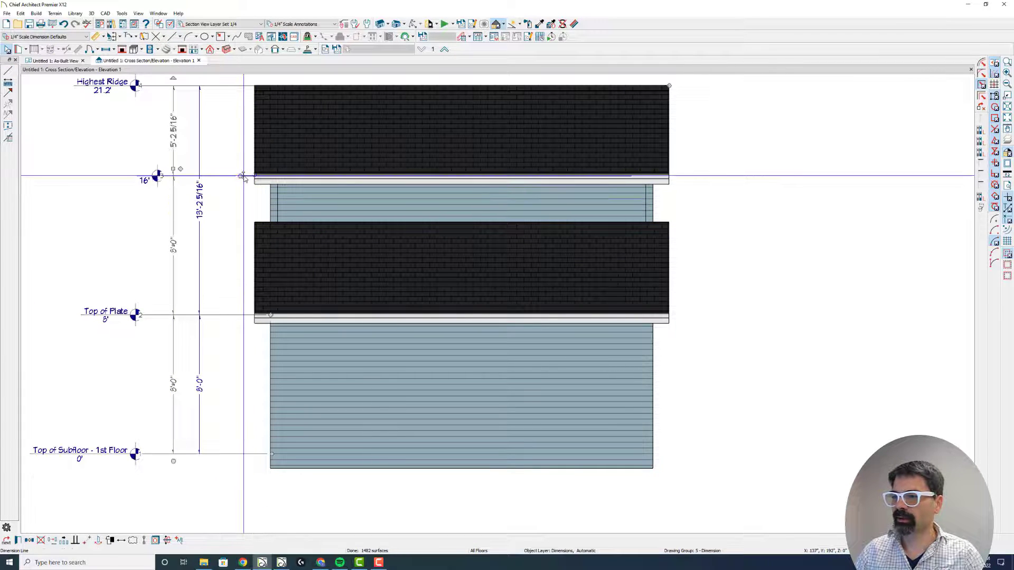
{"action": "left_click", "coordinate": [168, 177]}
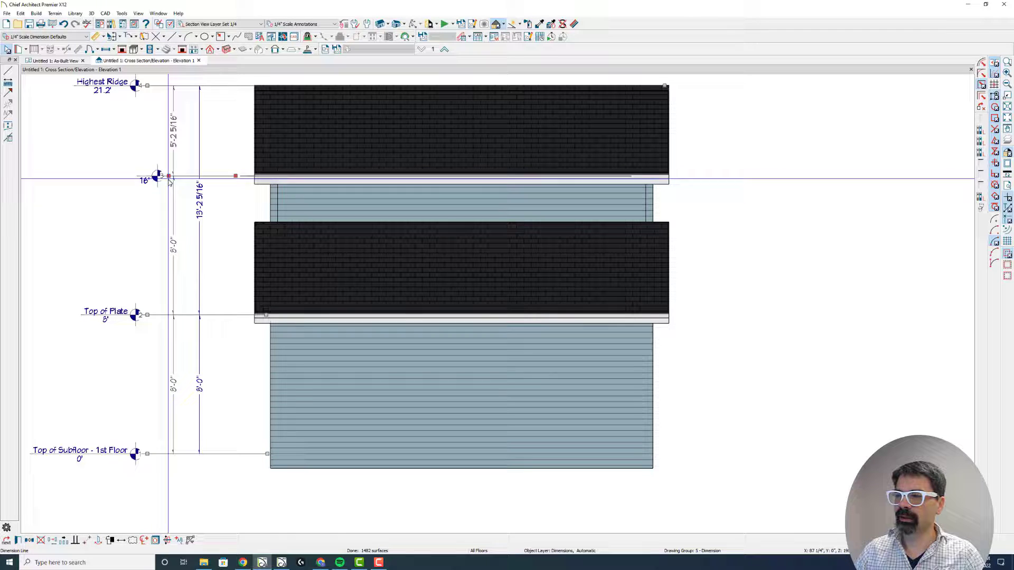
{"action": "key", "text": "Escape"}
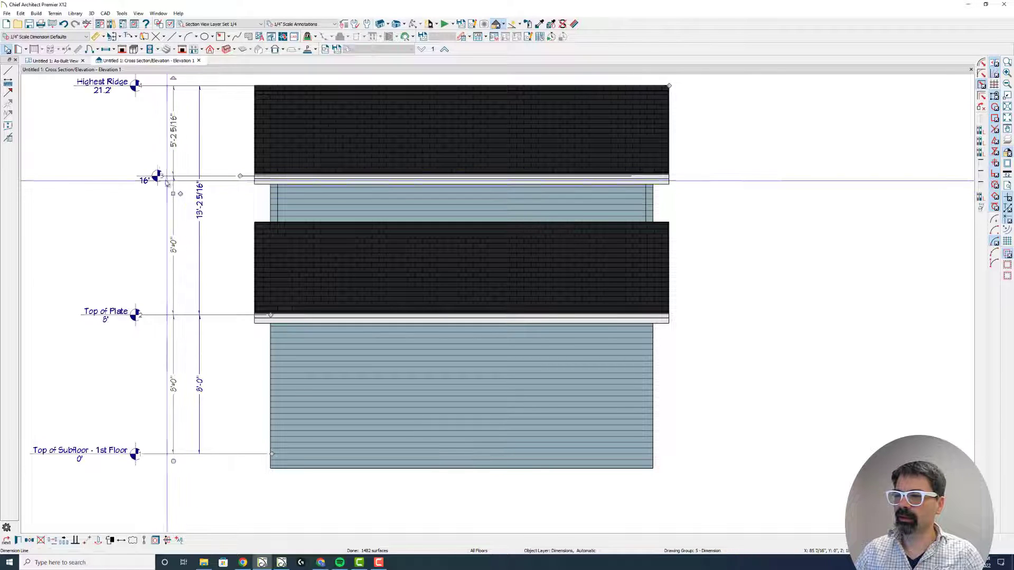
{"action": "left_click", "coordinate": [169, 178]}
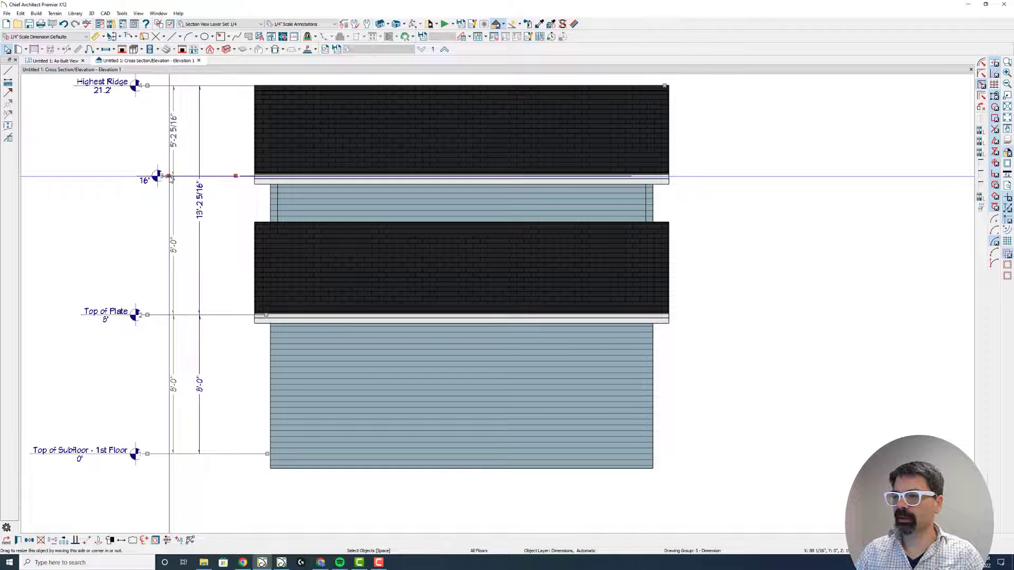
{"action": "mouse_move", "coordinate": [170, 177]}
{"action": "left_mouse_down"}
{"action": "mouse_move", "coordinate": [150, 177]}
{"action": "mouse_move", "coordinate": [151, 210]}
{"action": "mouse_move", "coordinate": [150, 162]}
{"action": "mouse_move", "coordinate": [148, 179]}
{"action": "left_mouse_up"}
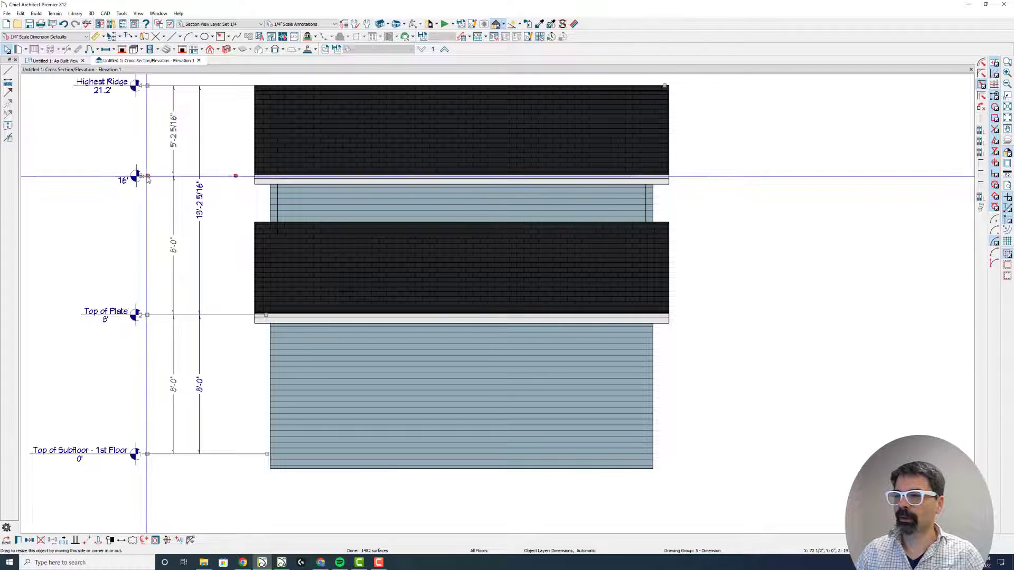
- Label the new 16' elevation marker "Top of Plate" in the dimension line's extension settings
{"action": "double_click", "coordinate": [147, 179]}
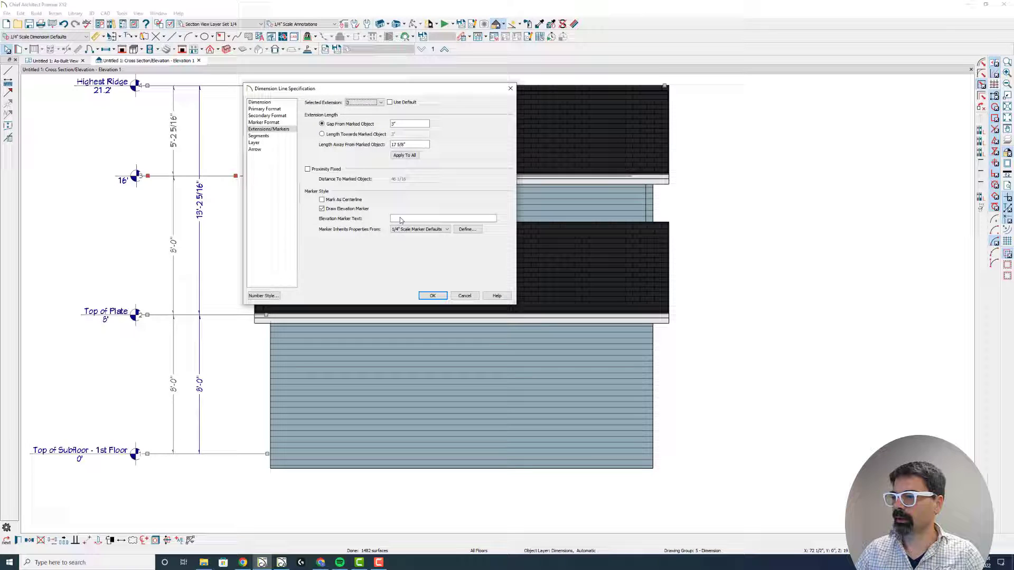
{"action": "left_click", "coordinate": [400, 219]}
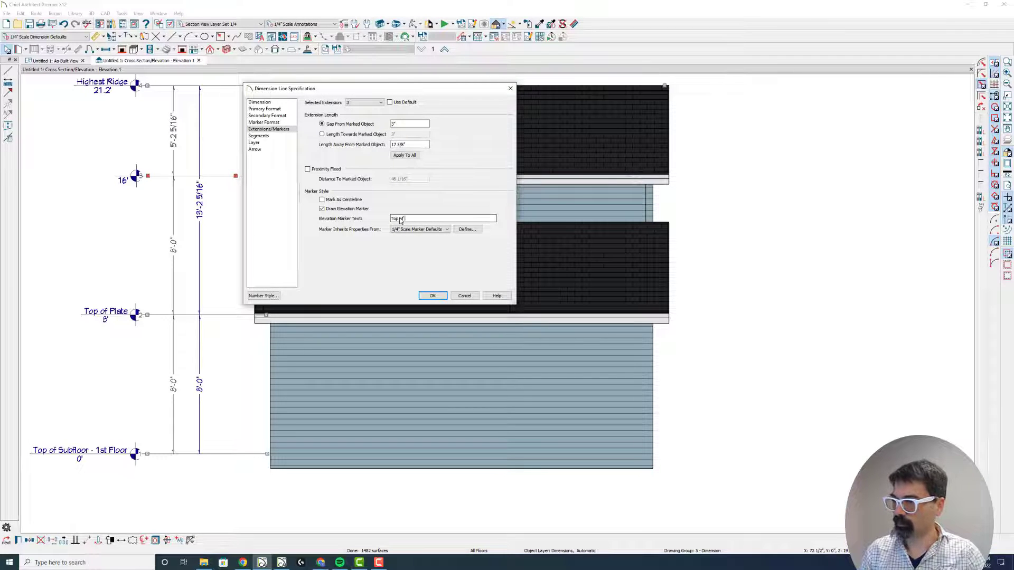
{"action": "type", "text": "Top of Plate"}
{"action": "key", "text": "Return"}
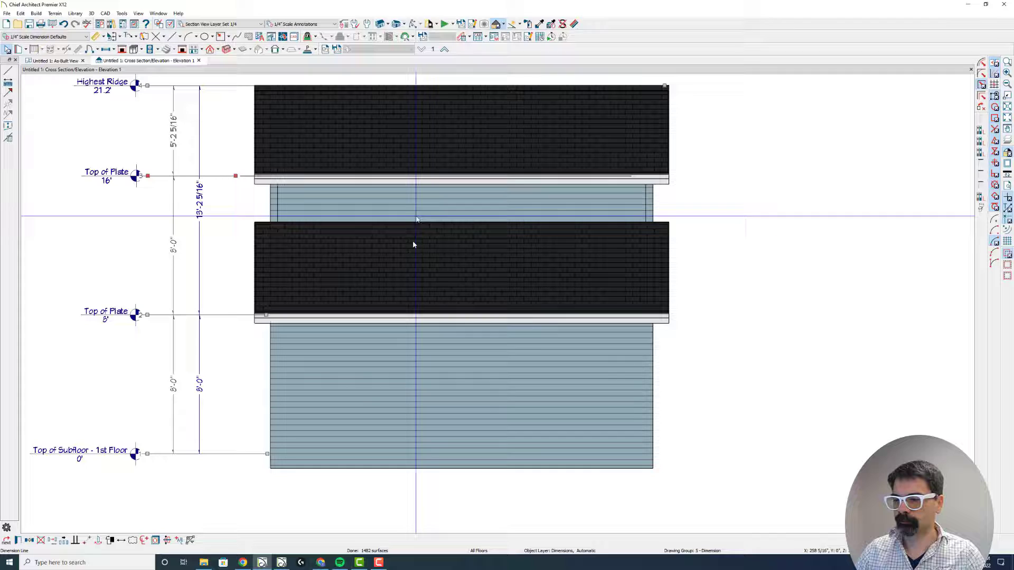
- Change the lowest elevation marker's text to "Grade" on the Elevation 1 story pole dimension
{"action": "left_click", "coordinate": [148, 454]}
{"action": "double_click", "coordinate": [148, 455]}
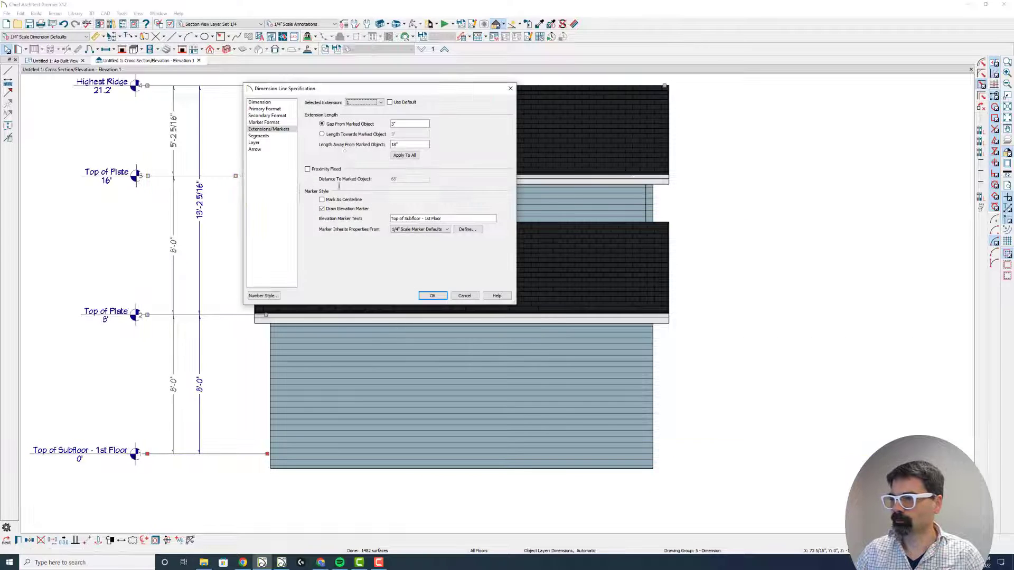
{"action": "left_click_drag", "start_coordinate": [447, 218], "coordinate": [349, 219]}
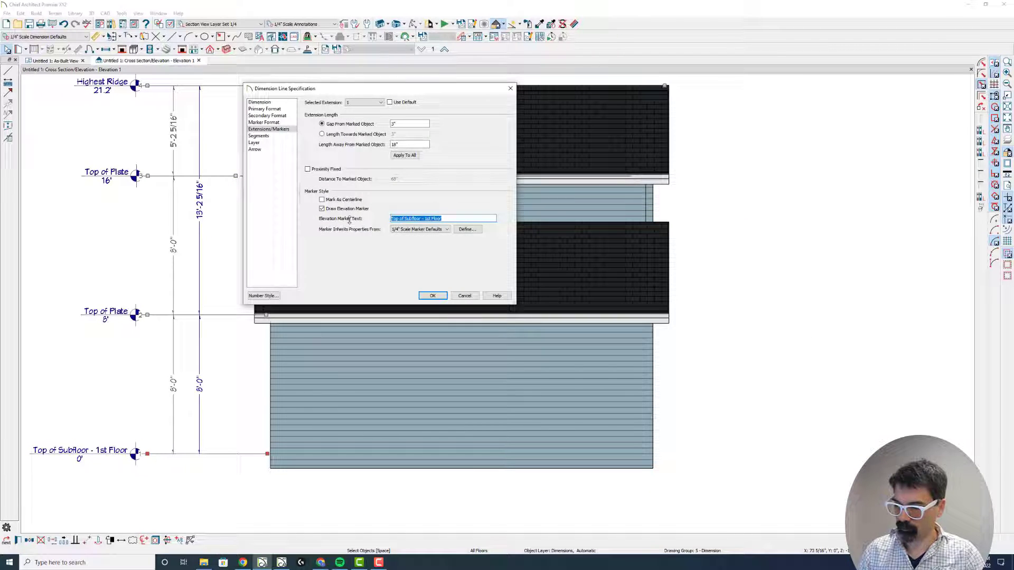
{"action": "type", "text": "Grade"}
{"action": "key", "text": "Return"}
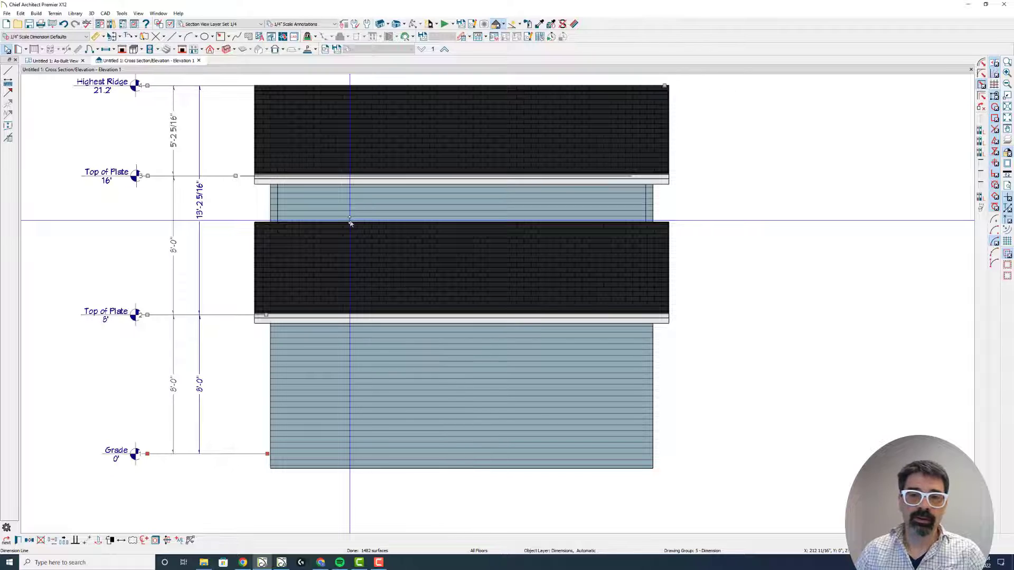